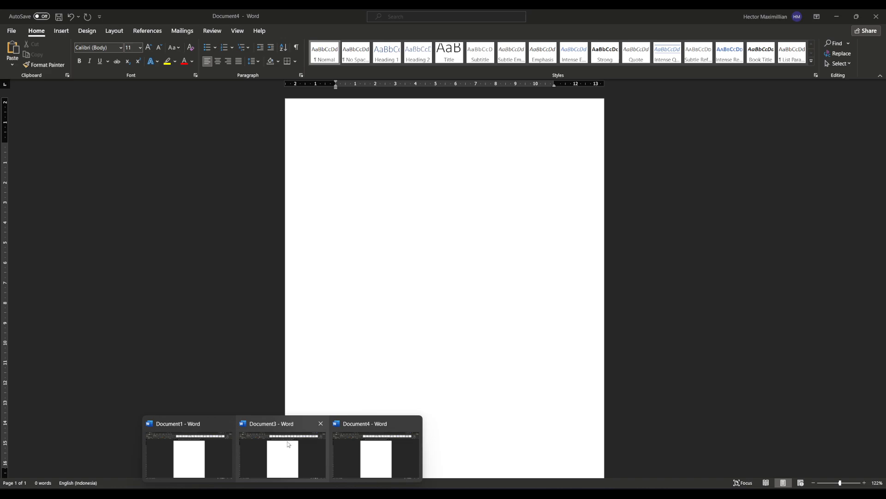
Step: Switch to Document4 and enter the text "emenei" on the blank page
{"action": "left_click", "coordinate": [361, 446]}
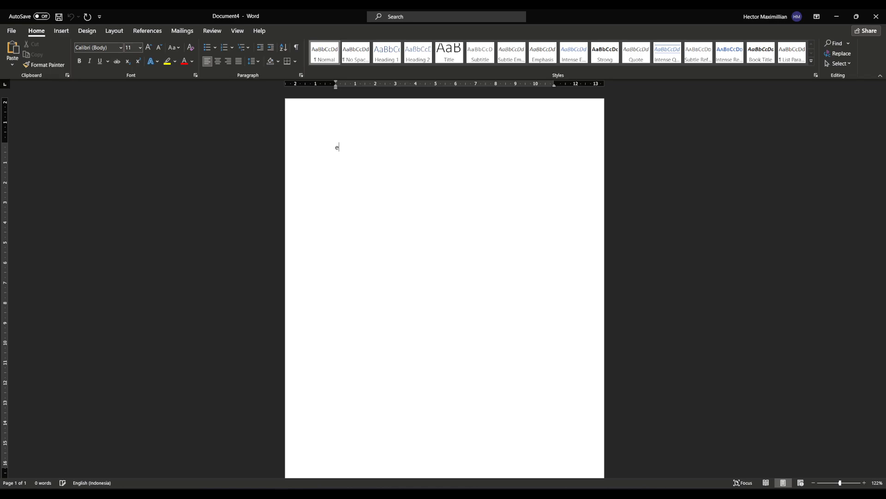
{"action": "type", "text": "emenei"}
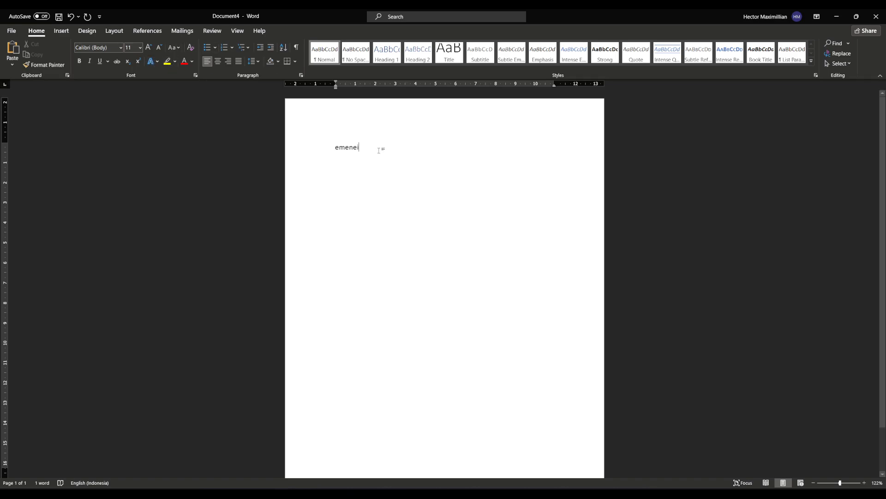
{"action": "left_click_drag", "start_coordinate": [369, 150], "coordinate": [334, 148]}
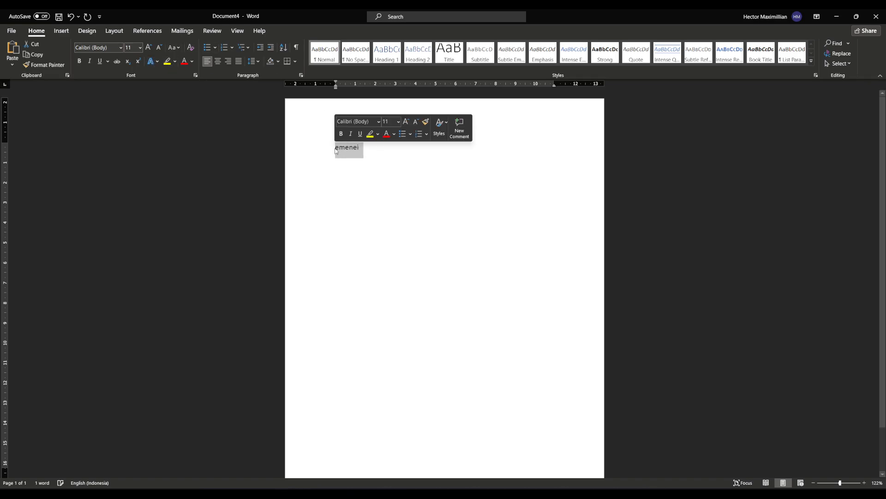
{"action": "left_click", "coordinate": [370, 150]}
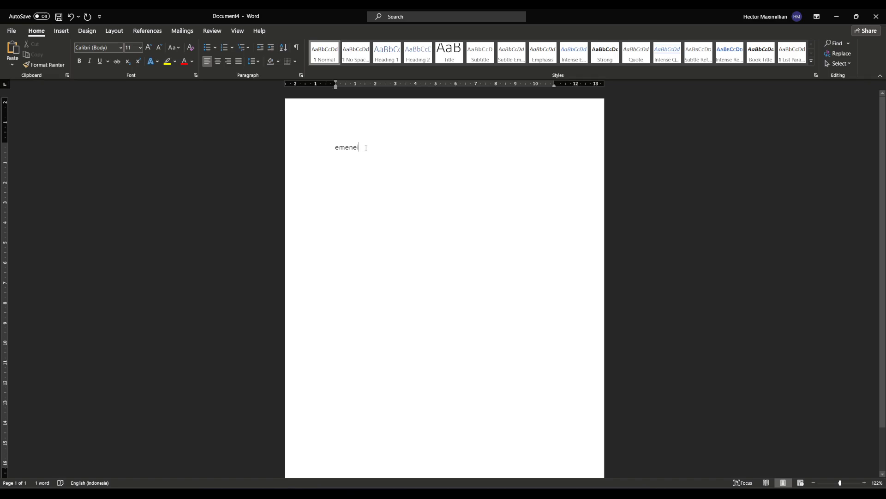
Step: Enlarge the word "emenei" to font size 18 and view the available fonts without changing the typeface
{"action": "left_click_drag", "start_coordinate": [365, 149], "coordinate": [334, 149]}
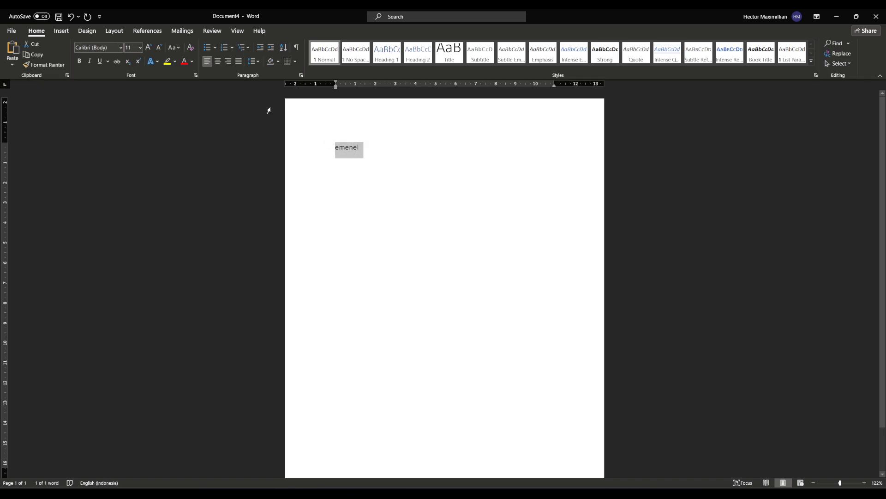
{"action": "left_click", "coordinate": [147, 48]}
{"action": "left_click", "coordinate": [148, 49]}
{"action": "left_click", "coordinate": [148, 49]}
{"action": "left_click", "coordinate": [148, 48]}
{"action": "left_click", "coordinate": [139, 51]}
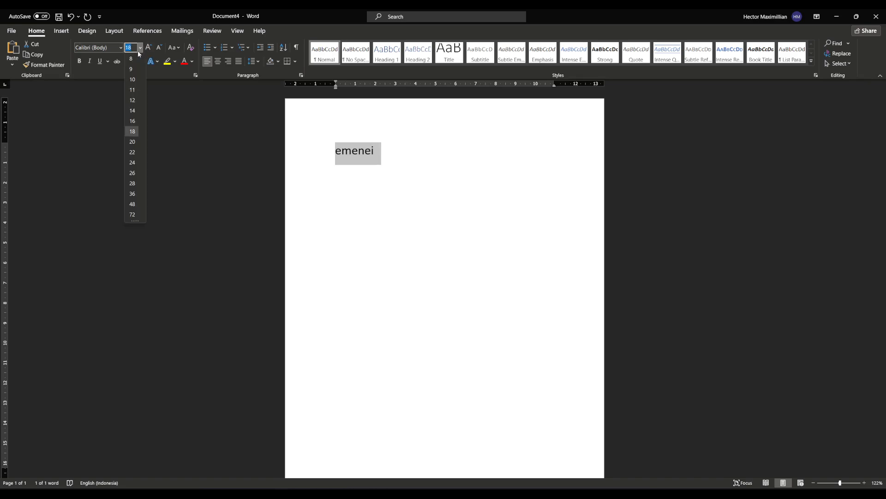
{"action": "left_click", "coordinate": [121, 48]}
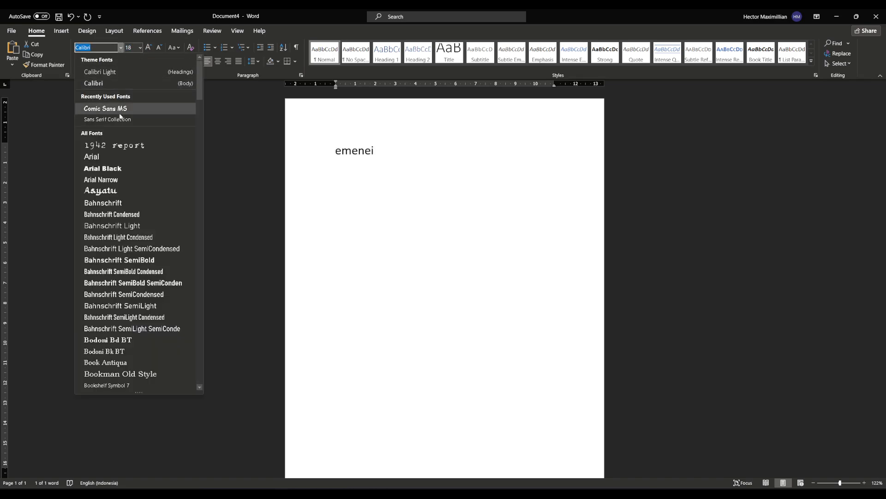
{"action": "left_click", "coordinate": [235, 101]}
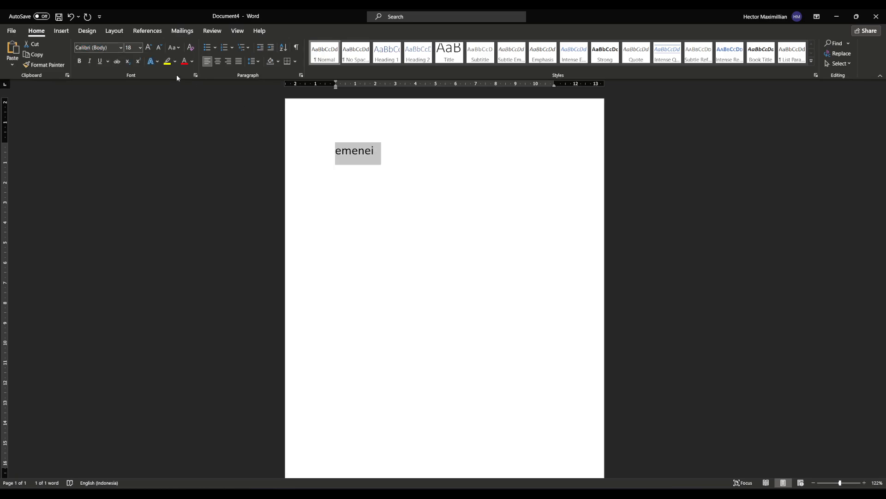
Step: Change the font colour of the word "emenei" to dark grey and view the text effects
{"action": "left_click", "coordinate": [192, 61]}
{"action": "left_click", "coordinate": [192, 126]}
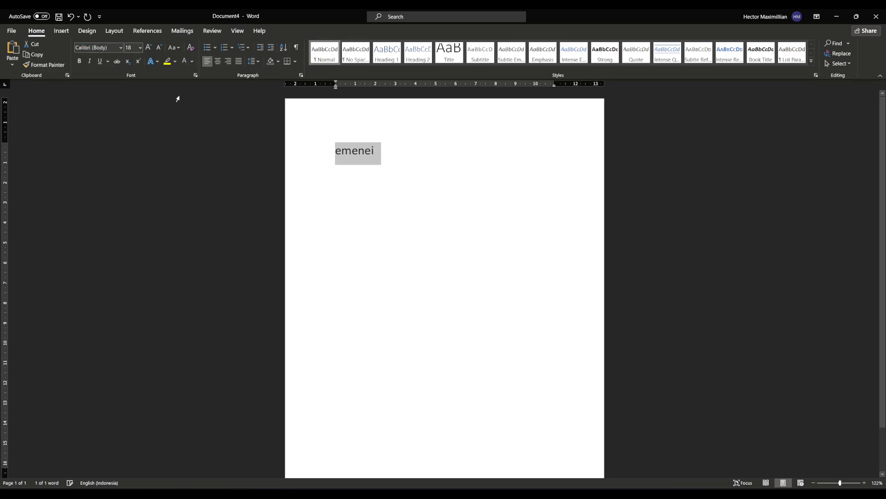
{"action": "left_click", "coordinate": [153, 61]}
{"action": "left_click", "coordinate": [102, 102]}
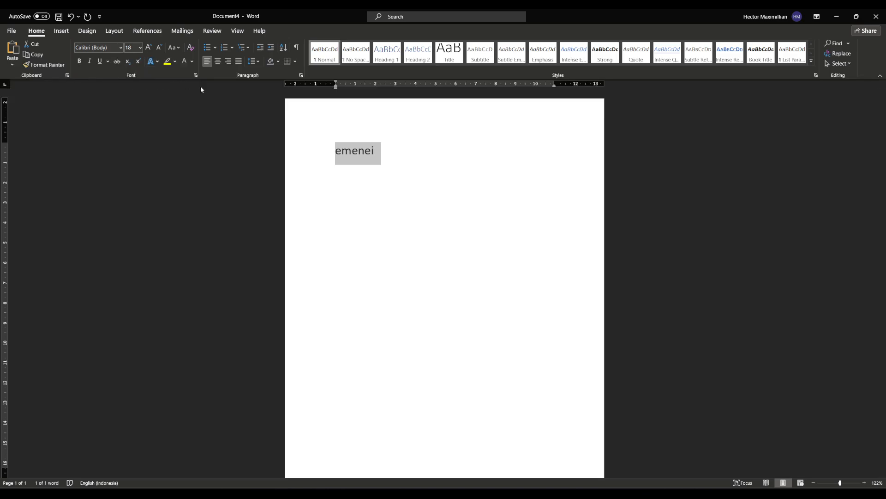
{"action": "left_click", "coordinate": [390, 155]}
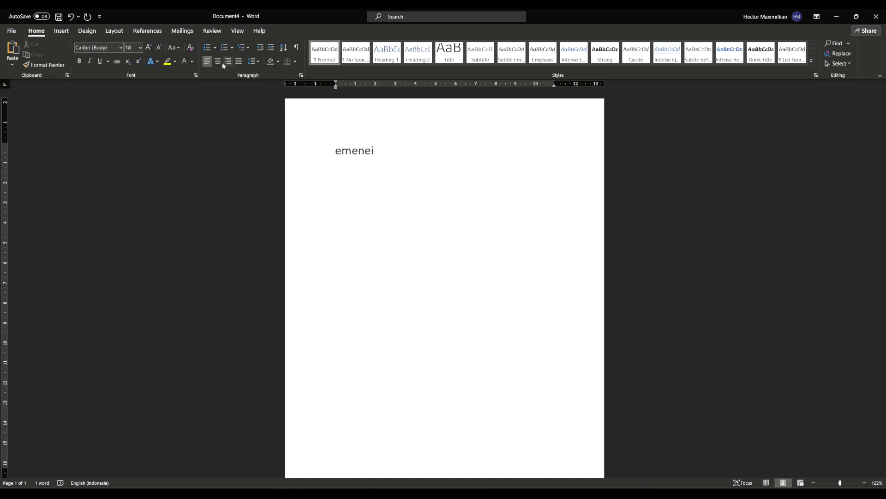
Step: Try centre, right and justified alignment on the word "emenei" and return it to left alignment
{"action": "double_click", "coordinate": [390, 154]}
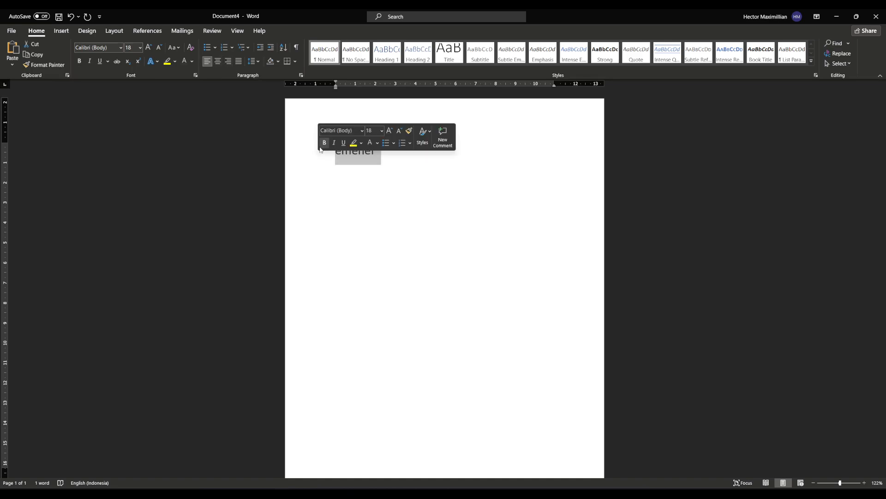
{"action": "left_click", "coordinate": [220, 64]}
{"action": "left_click", "coordinate": [229, 62]}
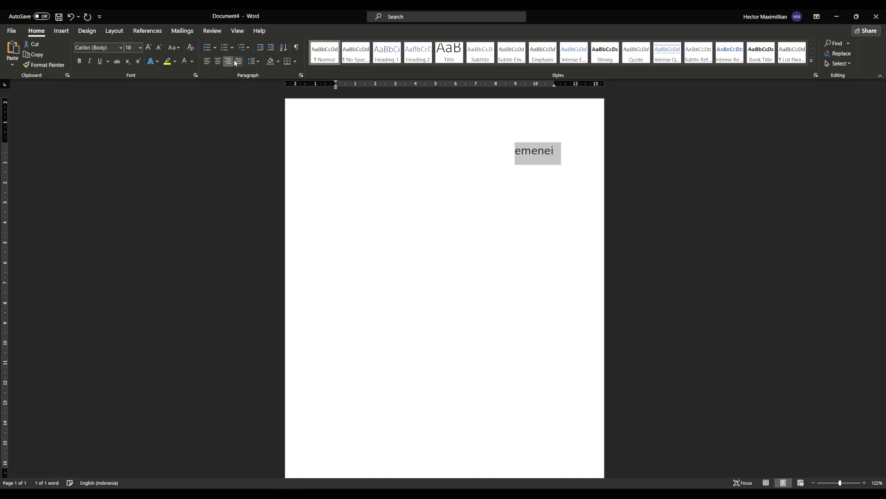
{"action": "left_click", "coordinate": [237, 63]}
{"action": "left_click", "coordinate": [210, 61]}
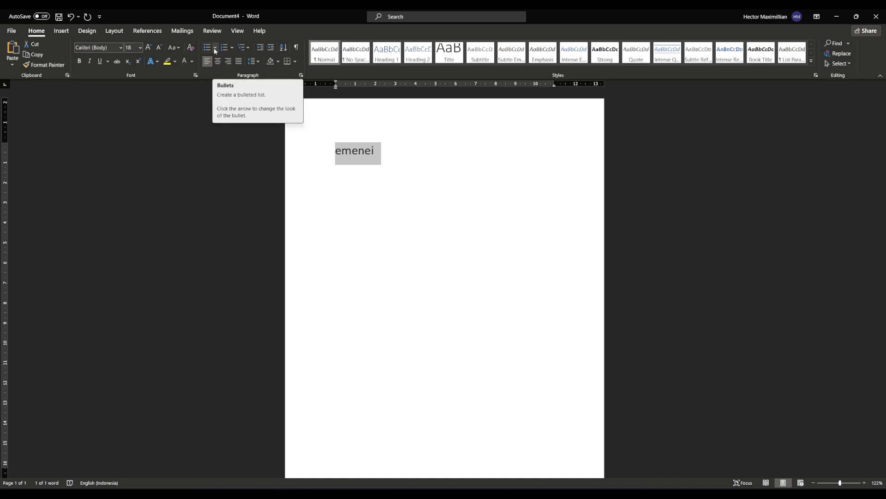
Step: Format the word "emenei" as a bulleted list item with the solid round bullet
{"action": "left_click", "coordinate": [215, 48]}
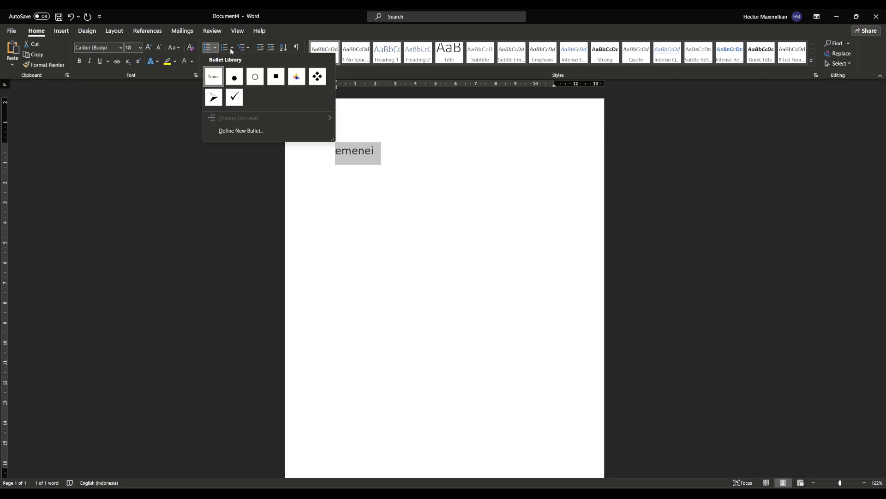
{"action": "left_click", "coordinate": [232, 74]}
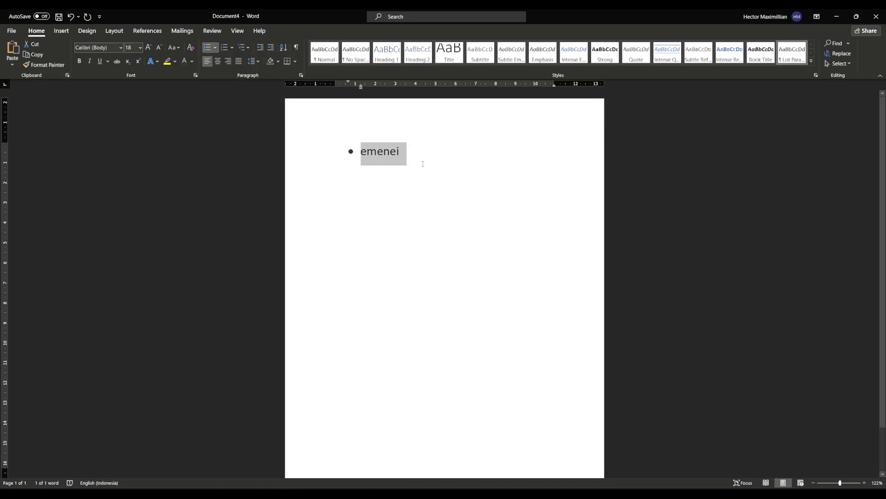
{"action": "left_click", "coordinate": [343, 192]}
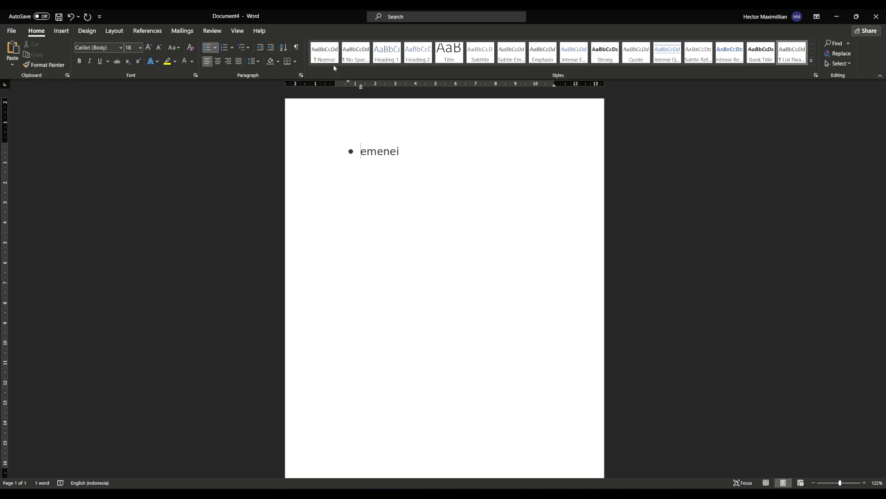
Step: Try the heading styles from Heading 1 to Heading 5 one after another on the word "emenei"
{"action": "left_click_drag", "start_coordinate": [400, 154], "coordinate": [351, 152]}
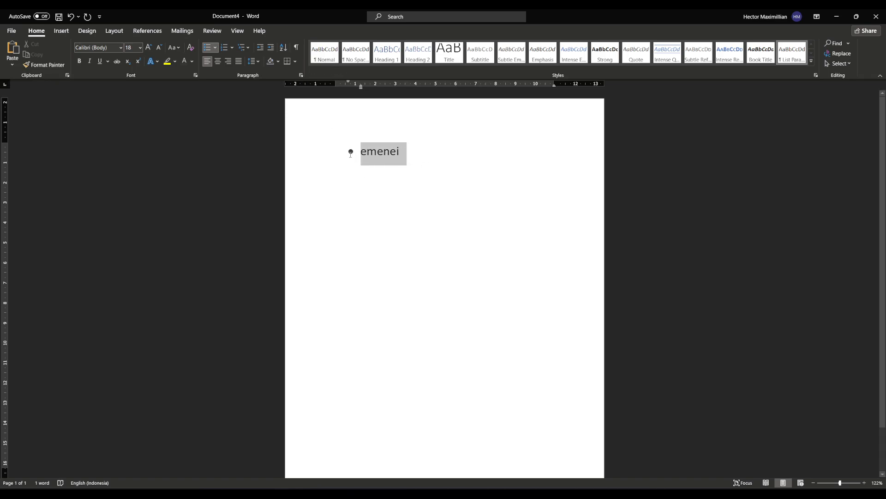
{"action": "left_click", "coordinate": [394, 64]}
{"action": "left_click", "coordinate": [417, 53]}
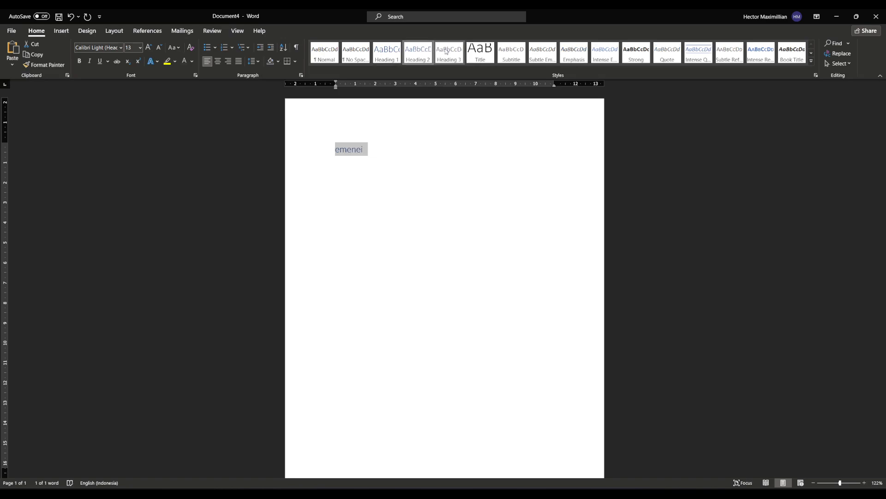
{"action": "left_click", "coordinate": [446, 52]}
{"action": "left_click", "coordinate": [487, 50]}
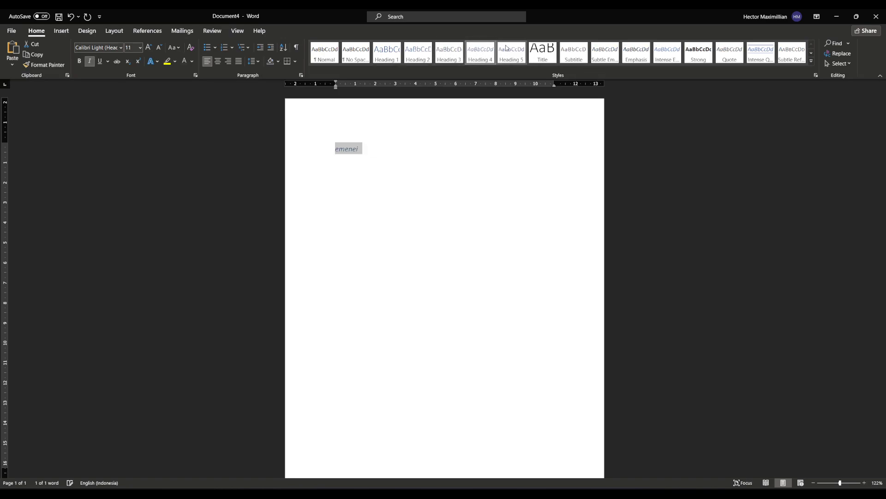
{"action": "left_click", "coordinate": [546, 54]}
{"action": "left_click", "coordinate": [518, 58]}
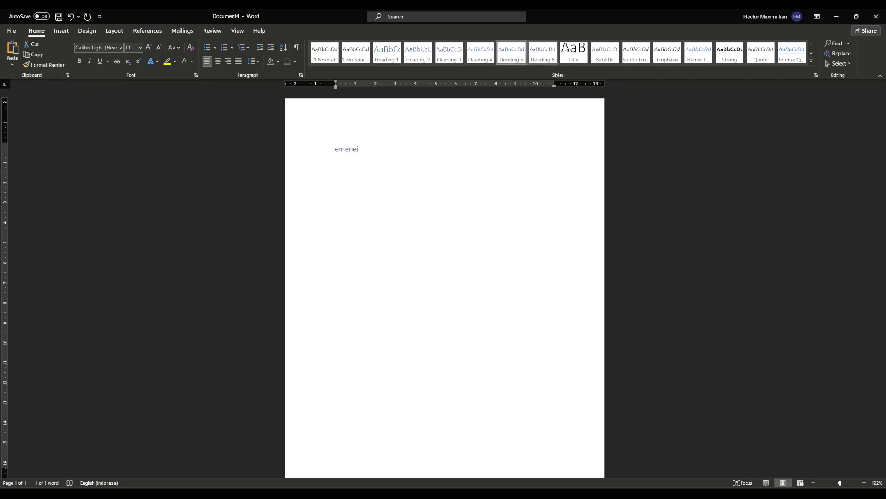
Step: Apply the Subtitle, Title, Emphasis, Intense Emphasis, Strong and Quote styles in turn to the word "emenei"
{"action": "left_click", "coordinate": [602, 53]}
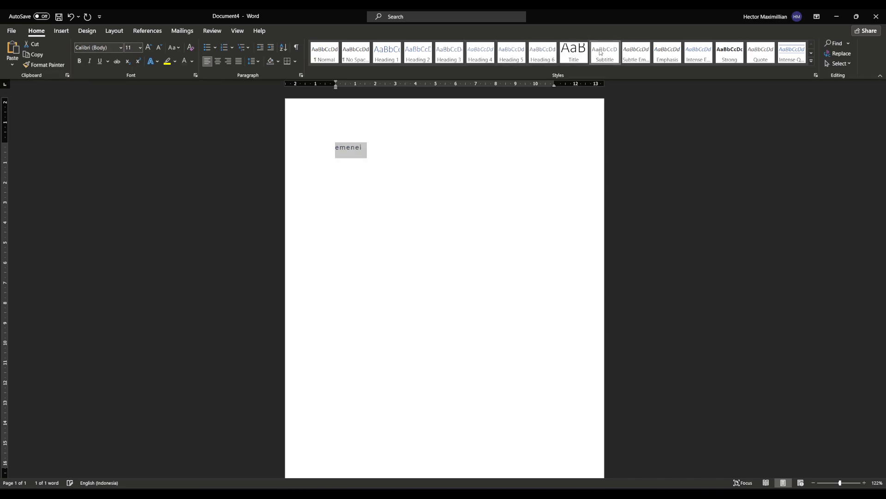
{"action": "left_click", "coordinate": [570, 59]}
{"action": "left_click", "coordinate": [664, 51]}
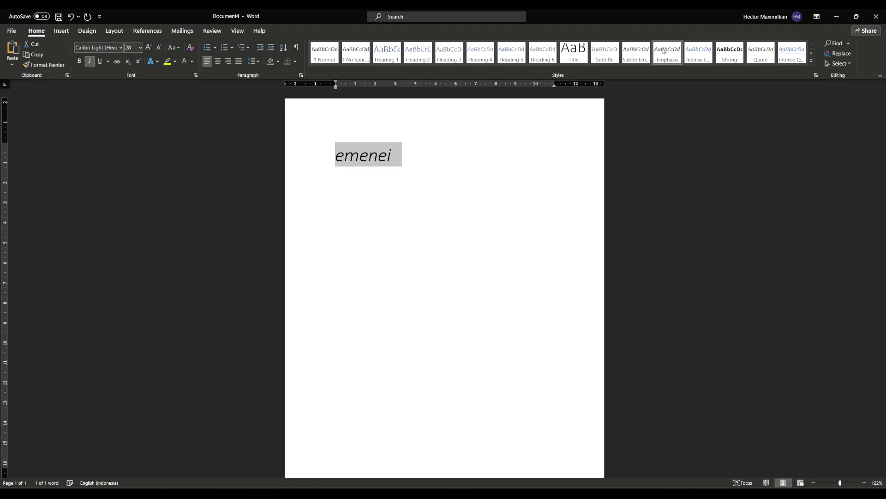
{"action": "left_click", "coordinate": [687, 54]}
{"action": "left_click", "coordinate": [732, 56]}
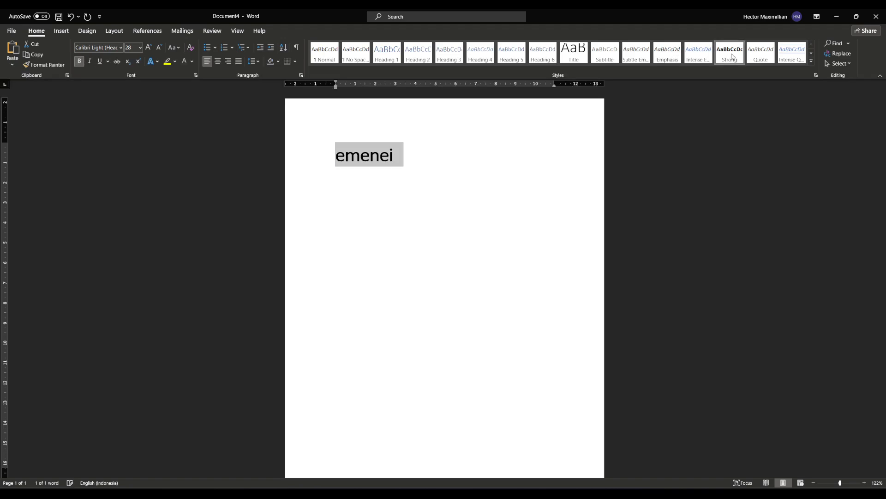
{"action": "left_click", "coordinate": [761, 51]}
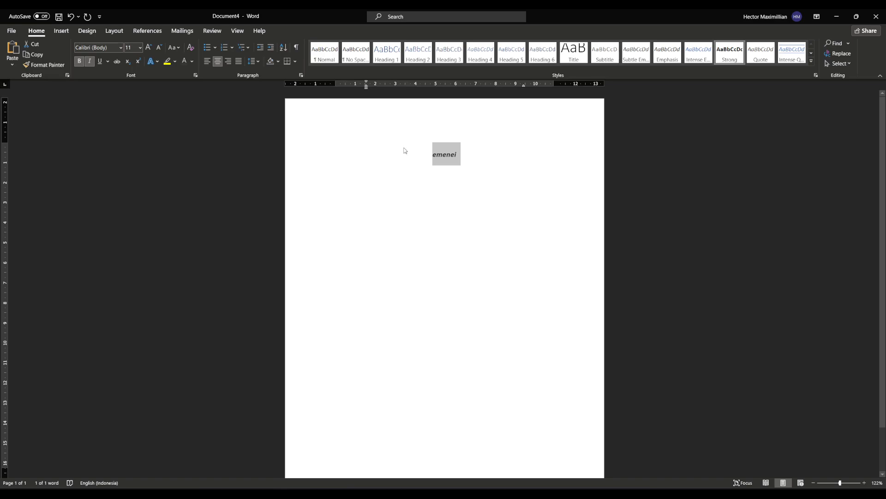
Step: Switch to the blank Document3 window
{"action": "left_click", "coordinate": [306, 480]}
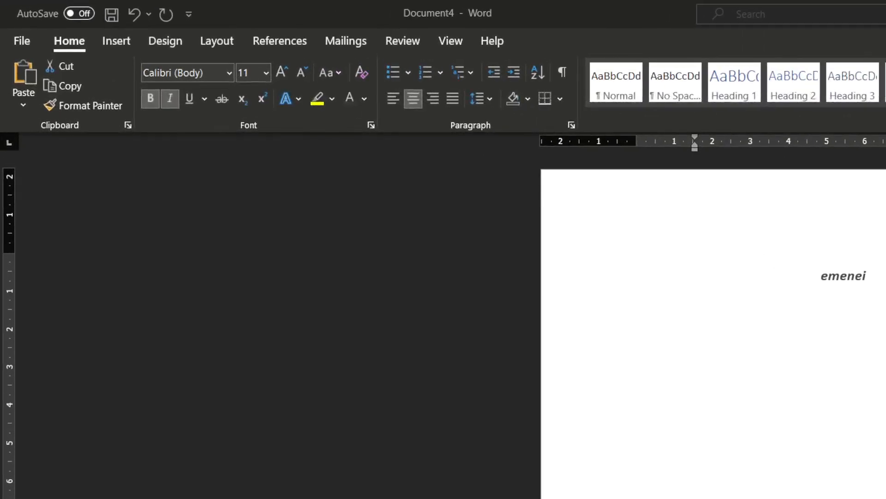
{"action": "left_click", "coordinate": [305, 498]}
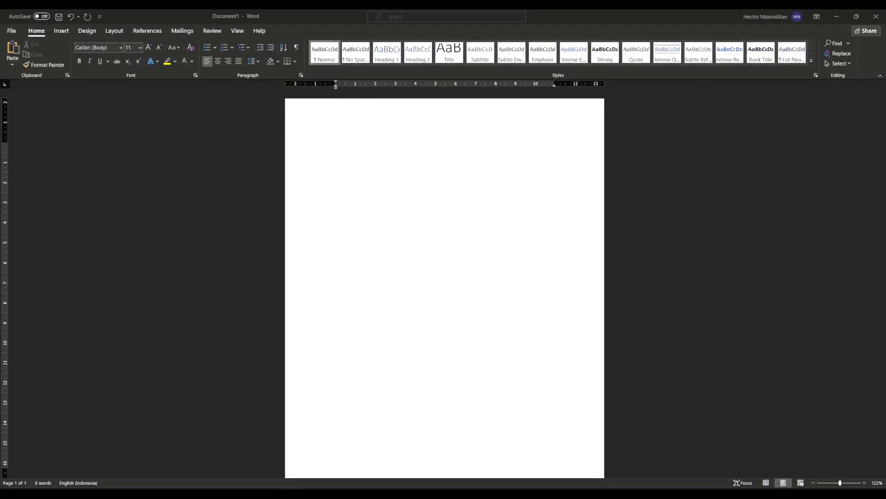
{"action": "mouse_move", "coordinate": [282, 493]}
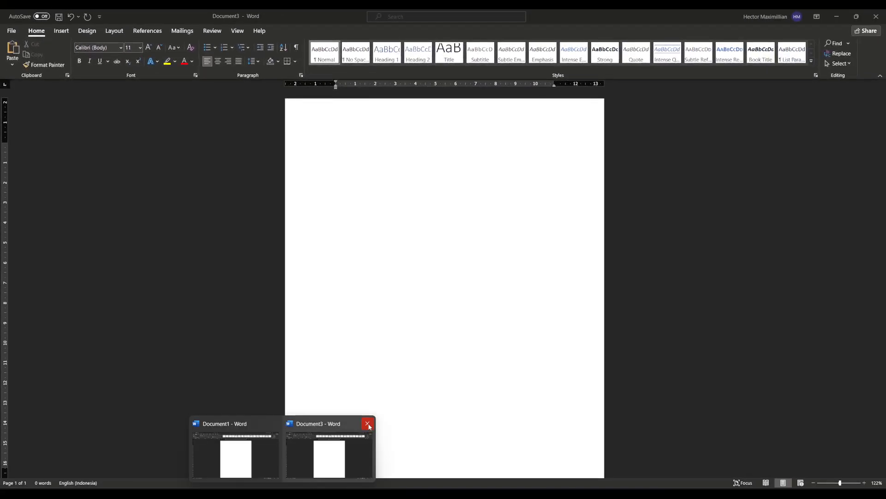
{"action": "left_click", "coordinate": [300, 459]}
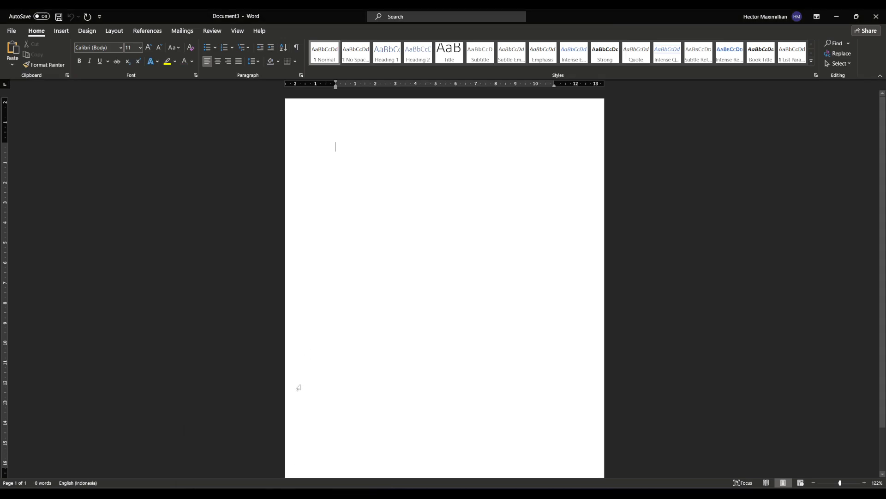
Step: Insert the built-in Banded cover page into Document3 and add a blank page
{"action": "left_click", "coordinate": [61, 31]}
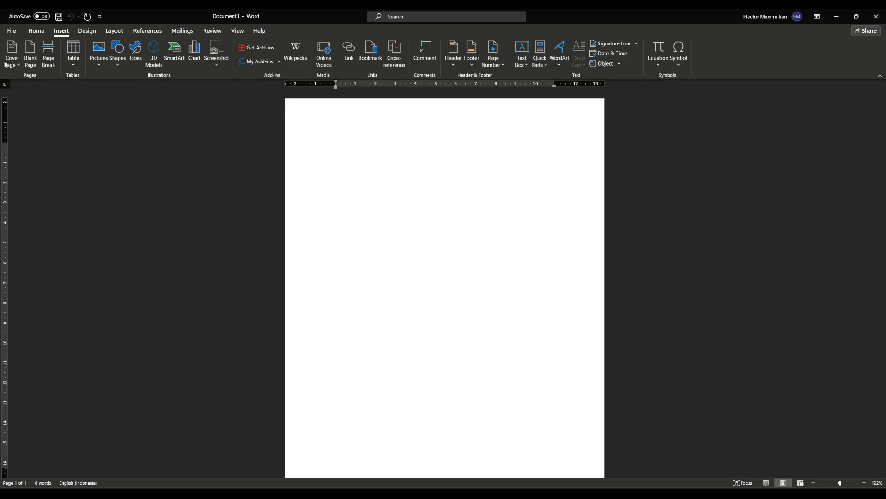
{"action": "scroll", "coordinate": [434, 165], "scroll_direction": "down", "scroll_amount": 3}
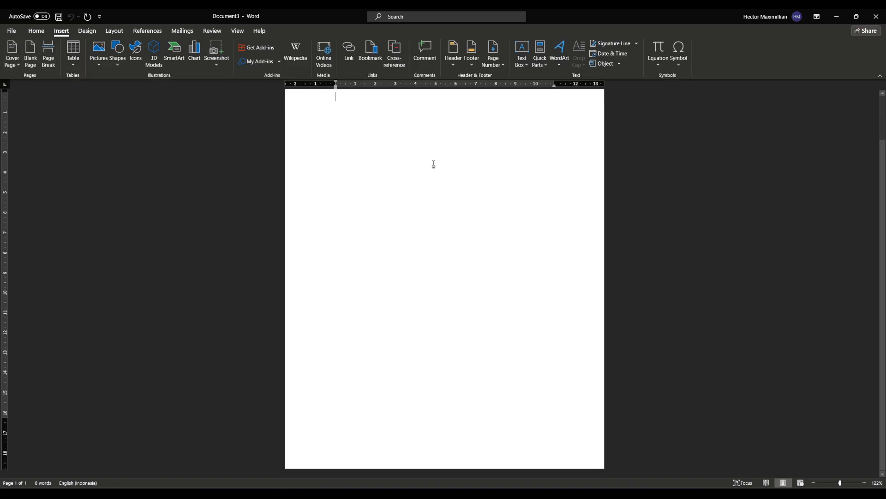
{"action": "scroll", "coordinate": [445, 177], "scroll_direction": "up", "scroll_amount": 3}
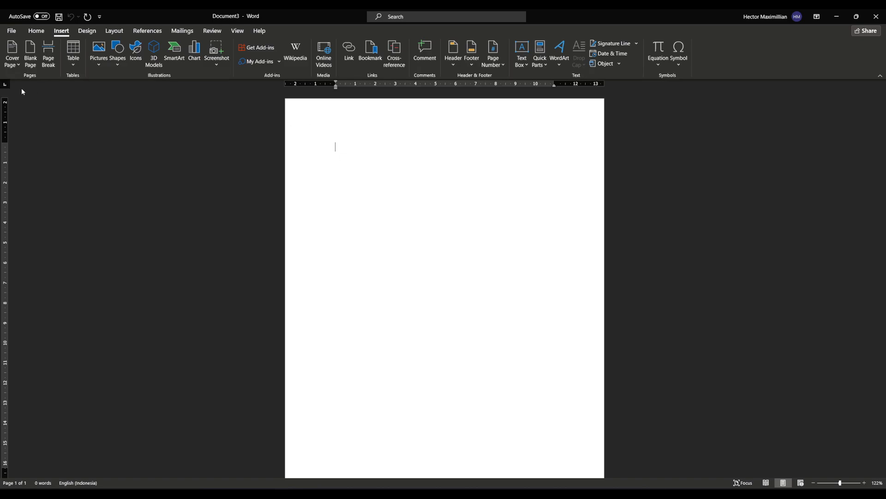
{"action": "left_click", "coordinate": [17, 64]}
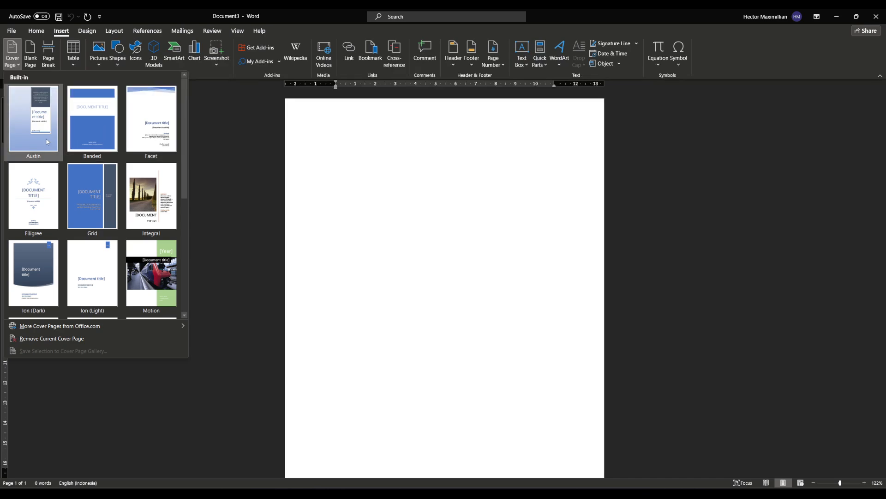
{"action": "scroll", "coordinate": [170, 199], "scroll_direction": "down", "scroll_amount": 3}
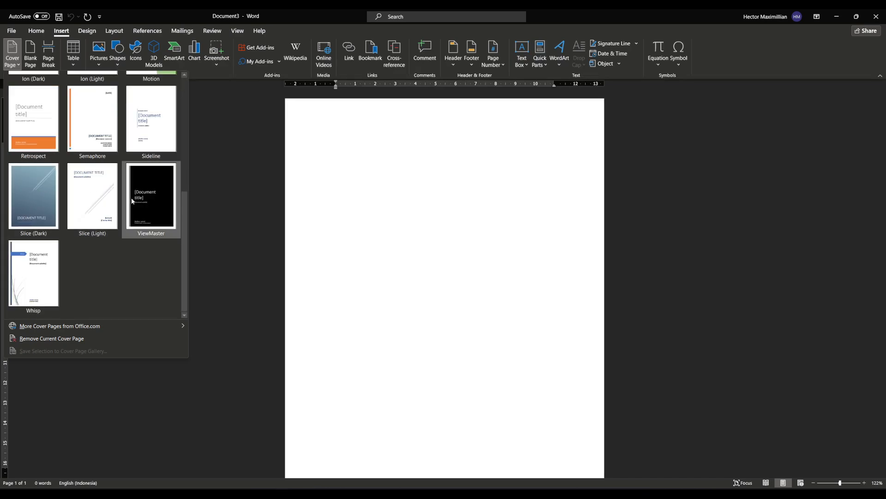
{"action": "scroll", "coordinate": [156, 198], "scroll_direction": "up", "scroll_amount": 3}
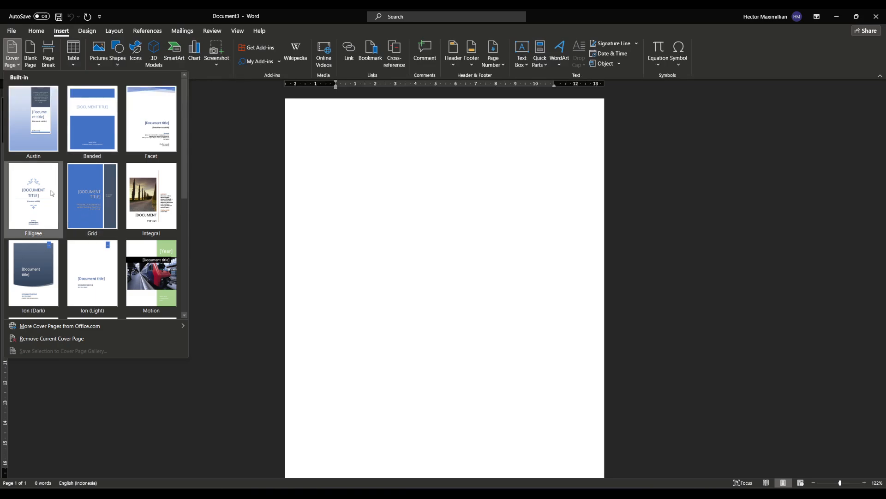
{"action": "left_click", "coordinate": [107, 149]}
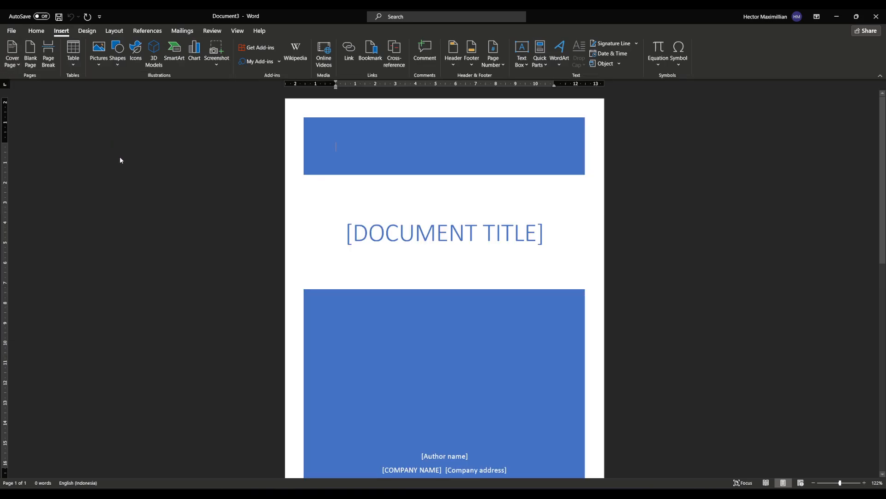
{"action": "left_click", "coordinate": [39, 66]}
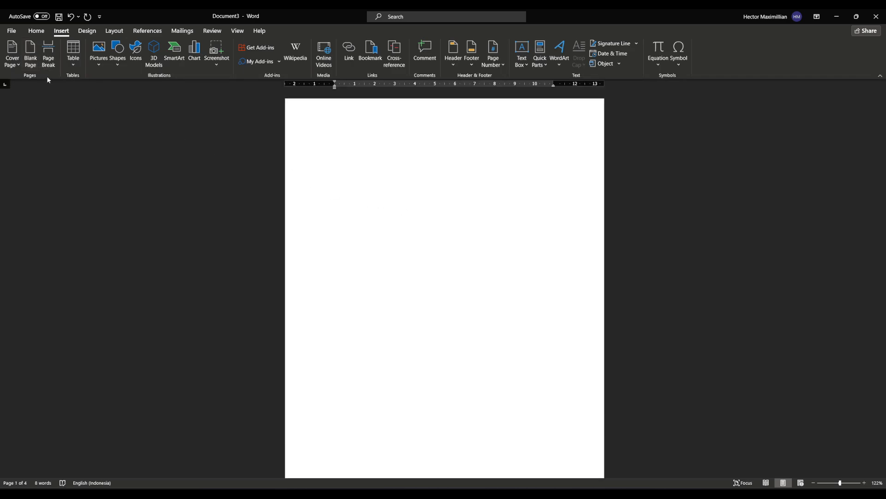
Step: Insert a page break in Document3 after the newly added blank page
{"action": "left_click", "coordinate": [49, 59]}
{"action": "scroll", "coordinate": [429, 289], "scroll_direction": "down", "scroll_amount": 4}
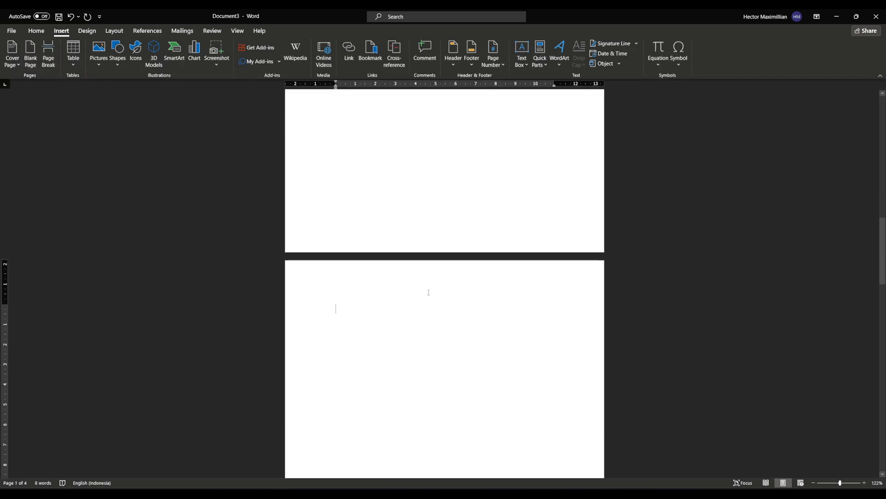
{"action": "scroll", "coordinate": [433, 285], "scroll_direction": "up", "scroll_amount": 5}
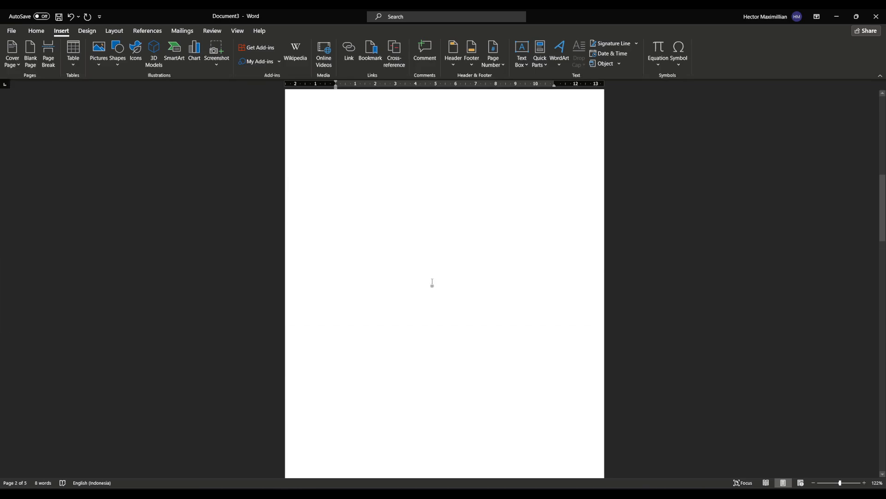
{"action": "scroll", "coordinate": [432, 282], "scroll_direction": "down", "scroll_amount": 1}
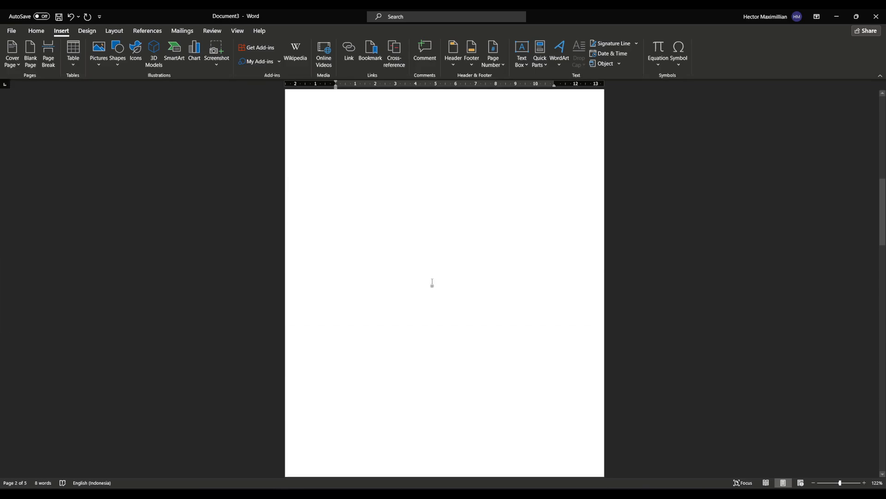
{"action": "scroll", "coordinate": [427, 322], "scroll_direction": "down", "scroll_amount": 3}
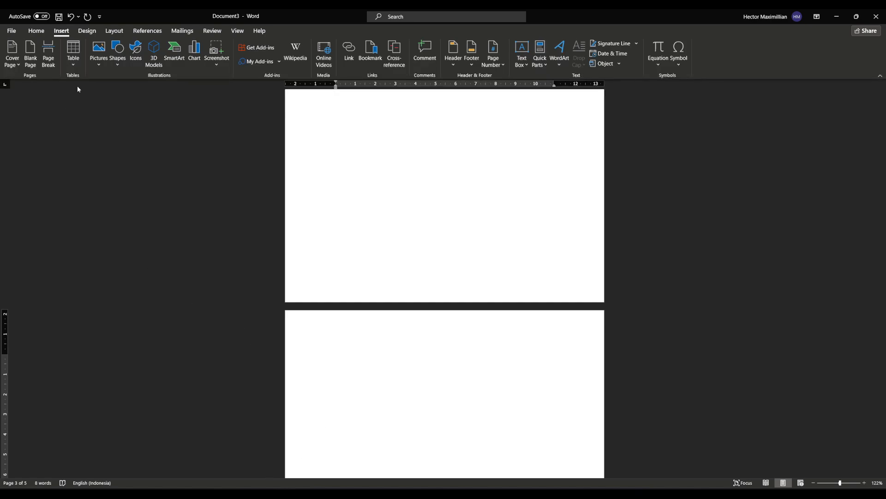
Step: Insert an empty table of 9 columns by 6 rows at the start of the page after the break
{"action": "left_click", "coordinate": [81, 60]}
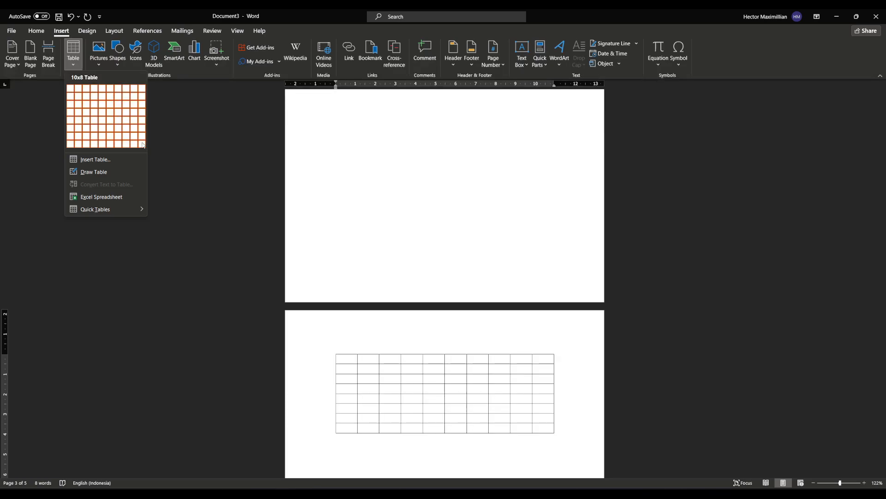
{"action": "left_click", "coordinate": [133, 128]}
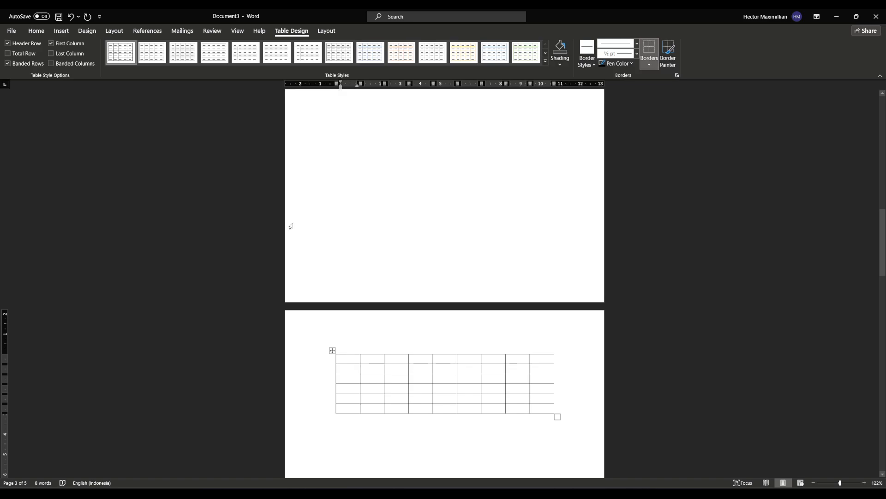
{"action": "left_click", "coordinate": [61, 31]}
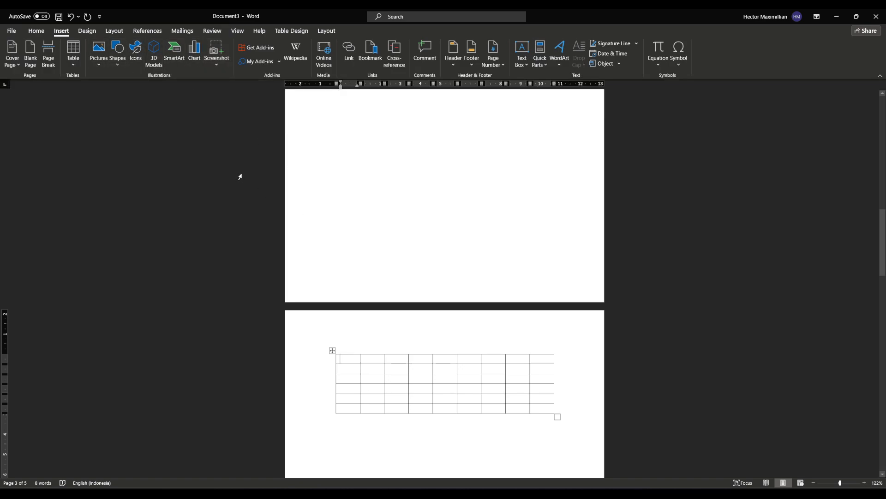
Step: Open the header area of the document's last page for editing
{"action": "scroll", "coordinate": [432, 275], "scroll_direction": "down", "scroll_amount": 3}
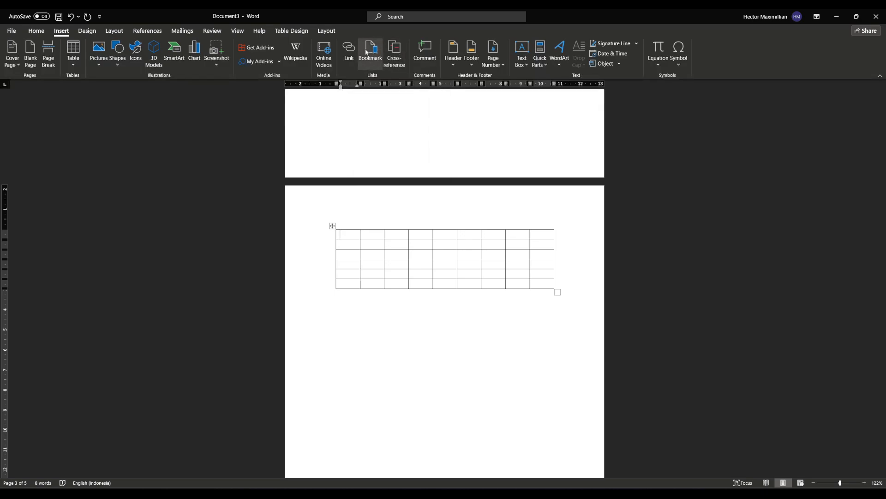
{"action": "scroll", "coordinate": [430, 266], "scroll_direction": "down", "scroll_amount": 10}
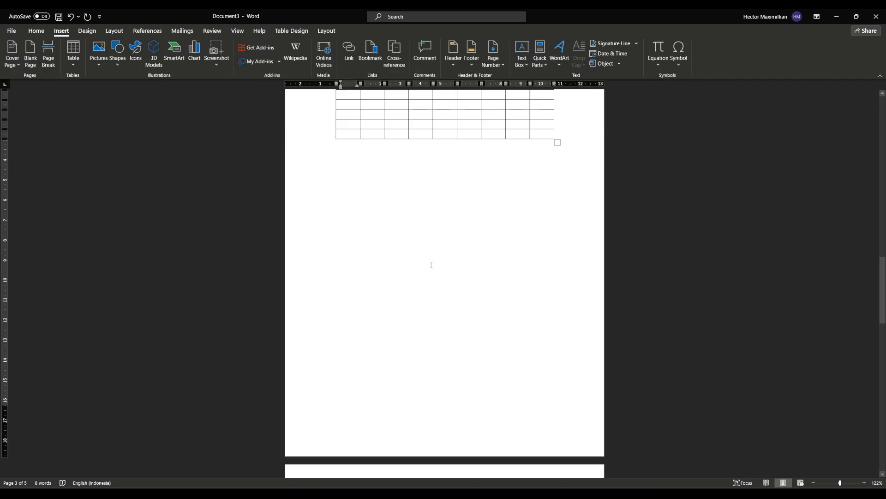
{"action": "scroll", "coordinate": [428, 271], "scroll_direction": "down", "scroll_amount": 7}
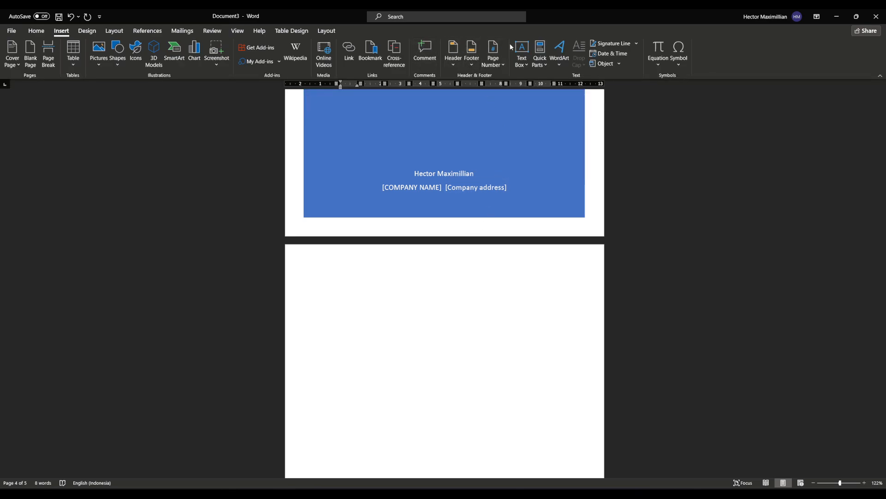
{"action": "left_click", "coordinate": [414, 270]}
{"action": "double_click", "coordinate": [413, 270]}
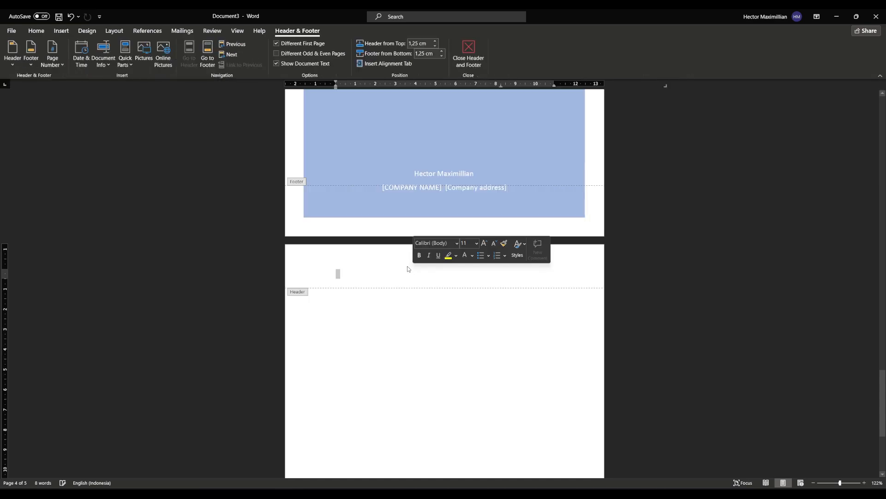
{"action": "scroll", "coordinate": [374, 274], "scroll_direction": "down", "scroll_amount": 2}
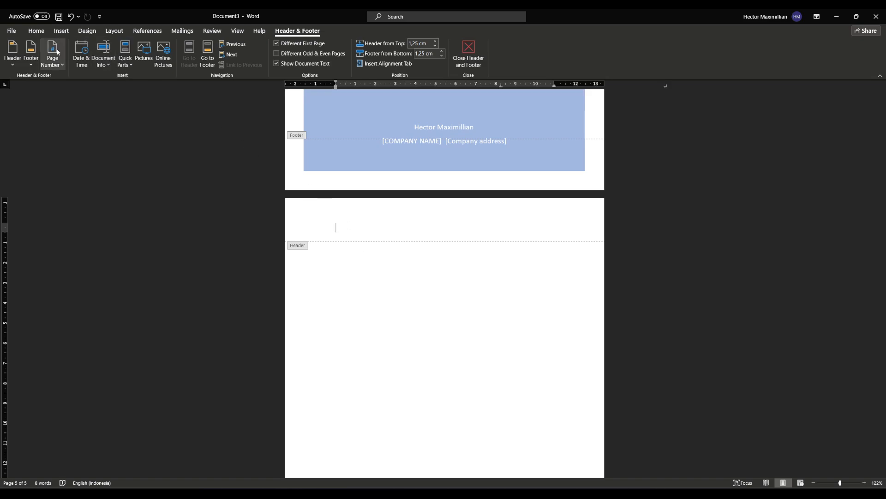
Step: Apply the sixth document formatting style set, the one with a centered black title, and leave the header area
{"action": "left_click", "coordinate": [35, 31]}
{"action": "left_click", "coordinate": [67, 32]}
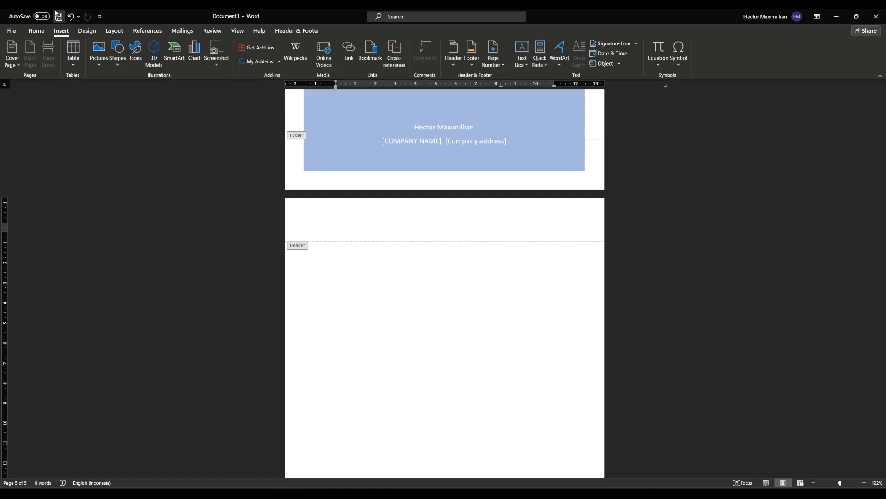
{"action": "left_click", "coordinate": [81, 33]}
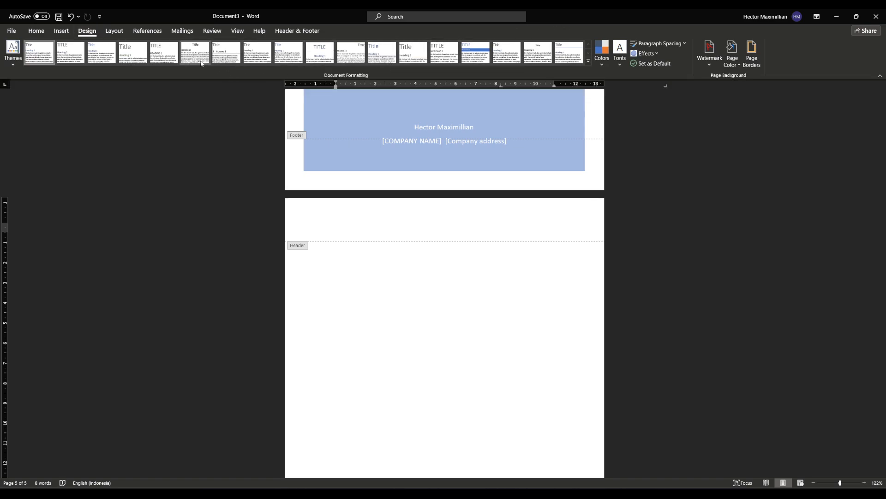
{"action": "left_click", "coordinate": [187, 53]}
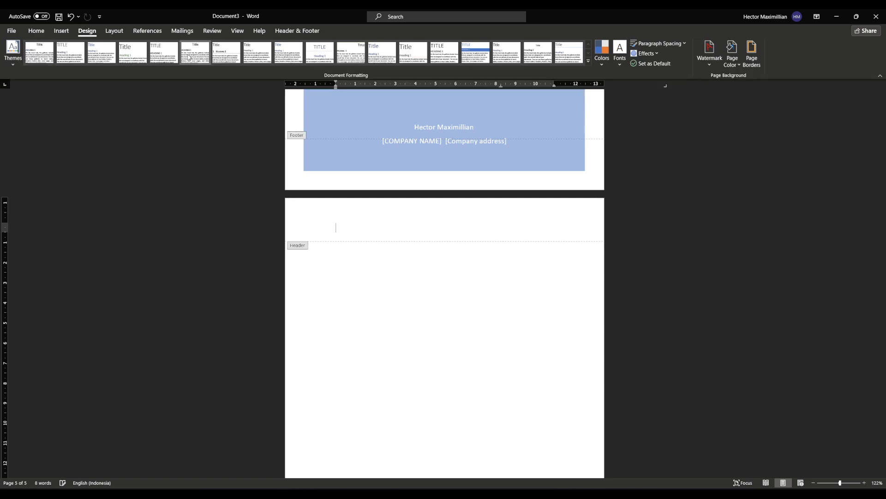
{"action": "double_click", "coordinate": [346, 257]}
{"action": "left_click", "coordinate": [40, 32]}
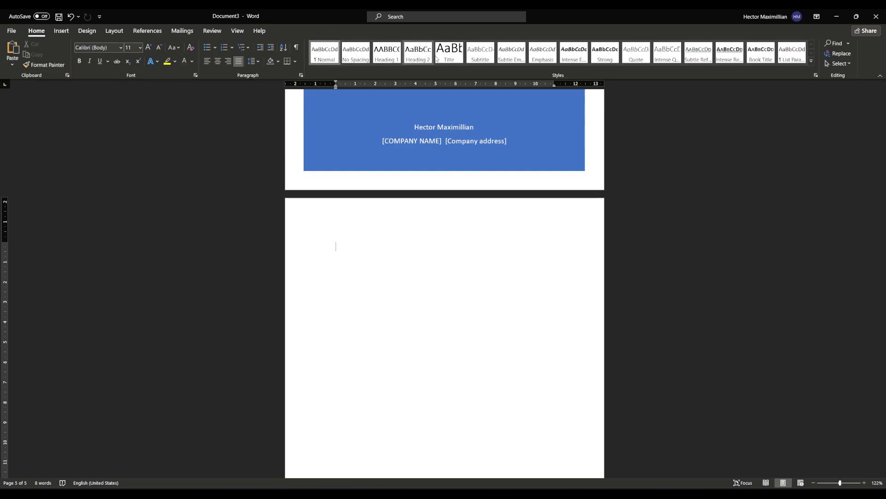
{"action": "left_click", "coordinate": [87, 31]}
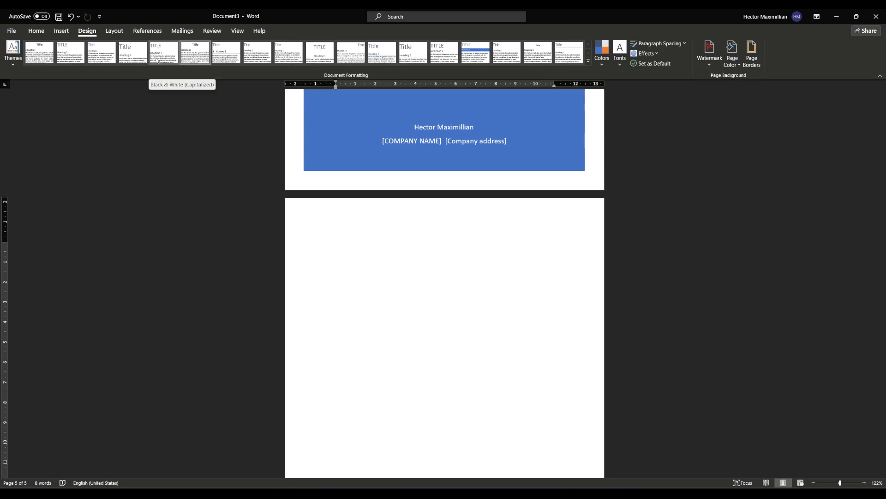
{"action": "left_click", "coordinate": [36, 30]}
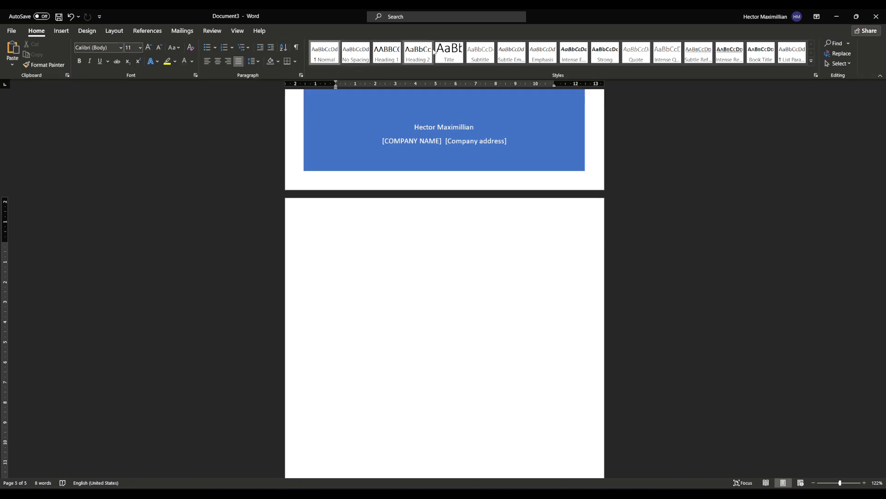
{"action": "left_click", "coordinate": [87, 30]}
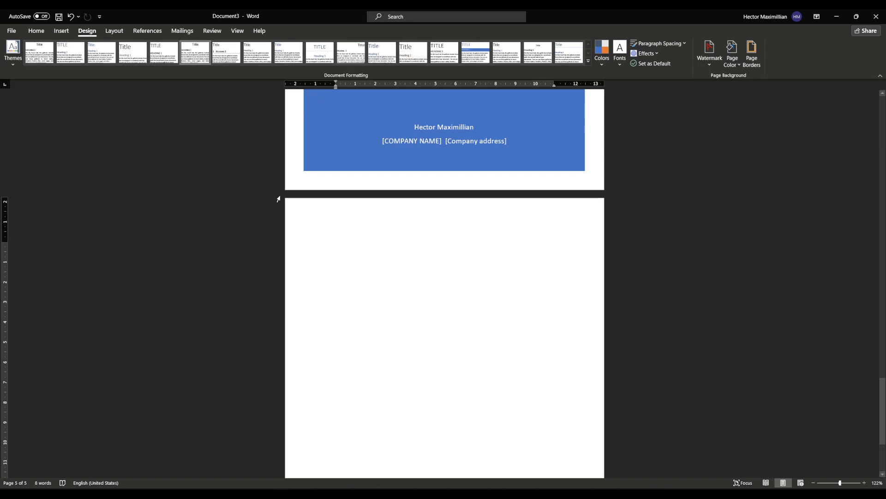
Step: Preview the theme color sets on the blue cover page without choosing one
{"action": "left_click", "coordinate": [604, 65]}
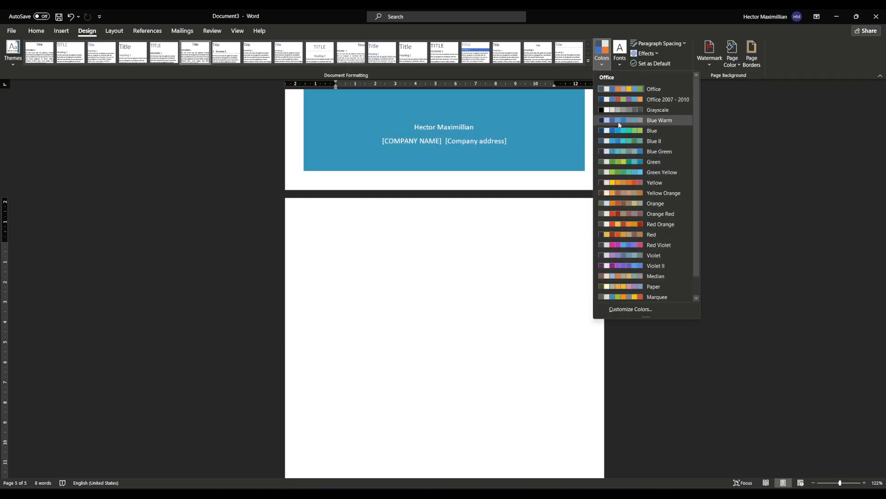
{"action": "scroll", "coordinate": [509, 169], "scroll_direction": "up", "scroll_amount": 5}
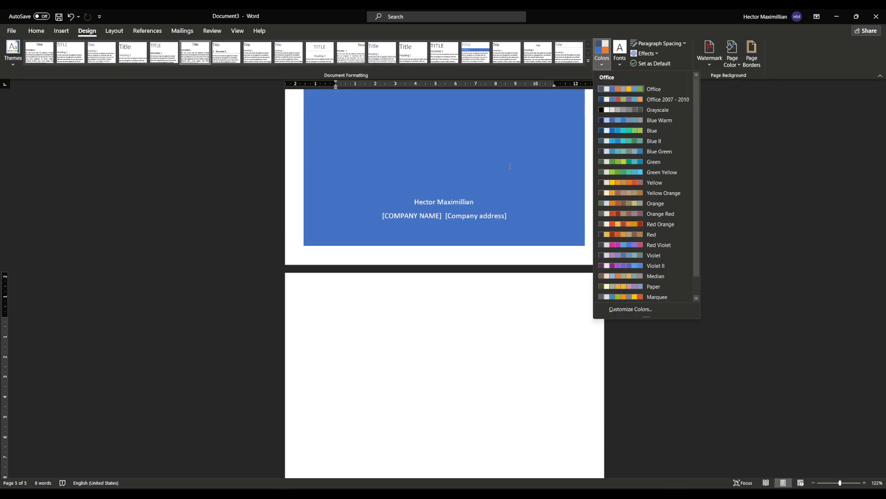
{"action": "left_click", "coordinate": [429, 172]}
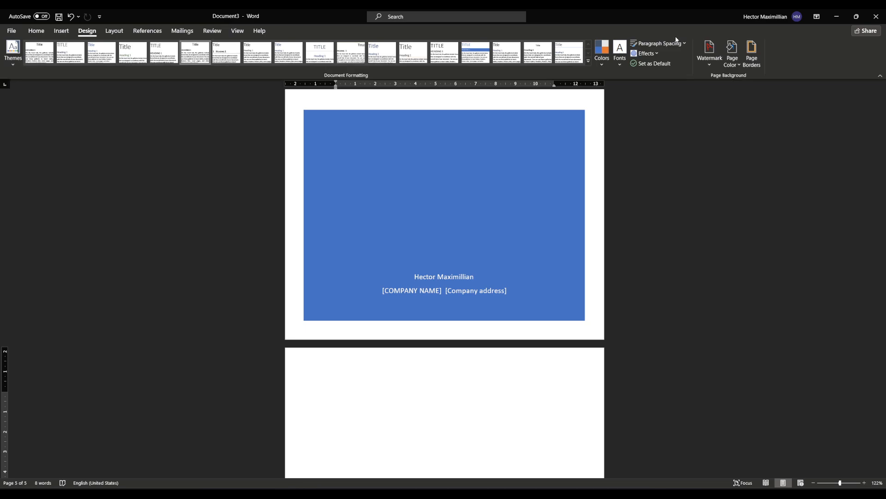
Step: Add the CONFIDENTIAL 1 watermark to the document pages
{"action": "left_click", "coordinate": [718, 65]}
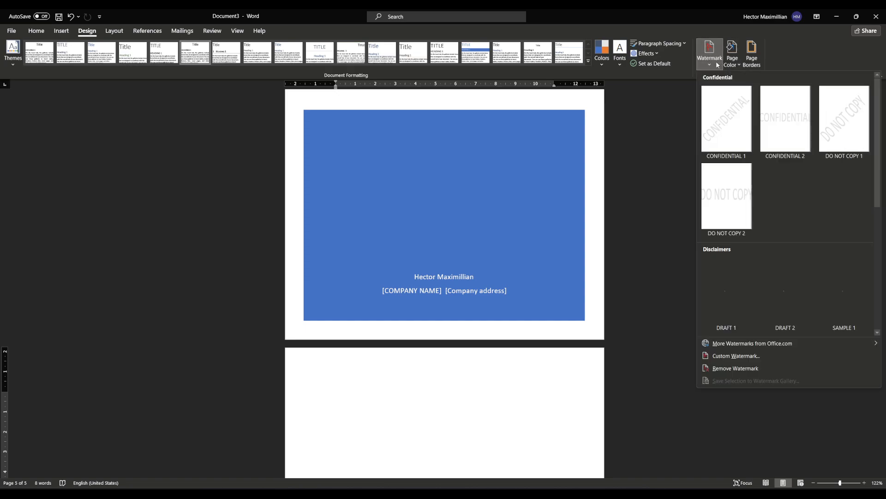
{"action": "left_click", "coordinate": [725, 139]}
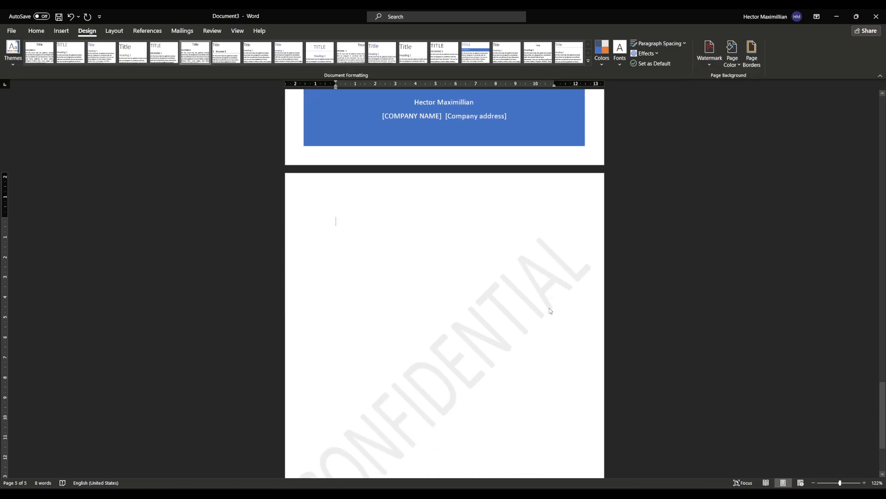
Step: Look over the page color choices and the page border settings without applying any
{"action": "left_click", "coordinate": [730, 59]}
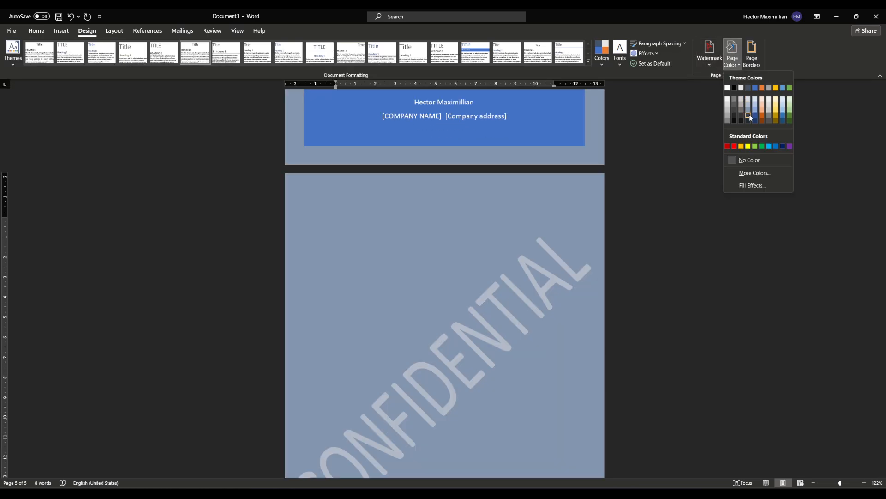
{"action": "left_click", "coordinate": [753, 52]}
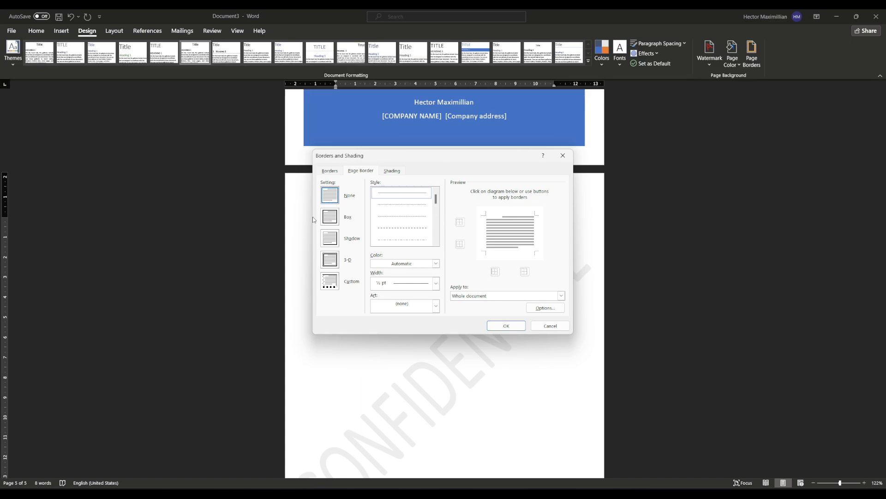
{"action": "left_click", "coordinate": [549, 325]}
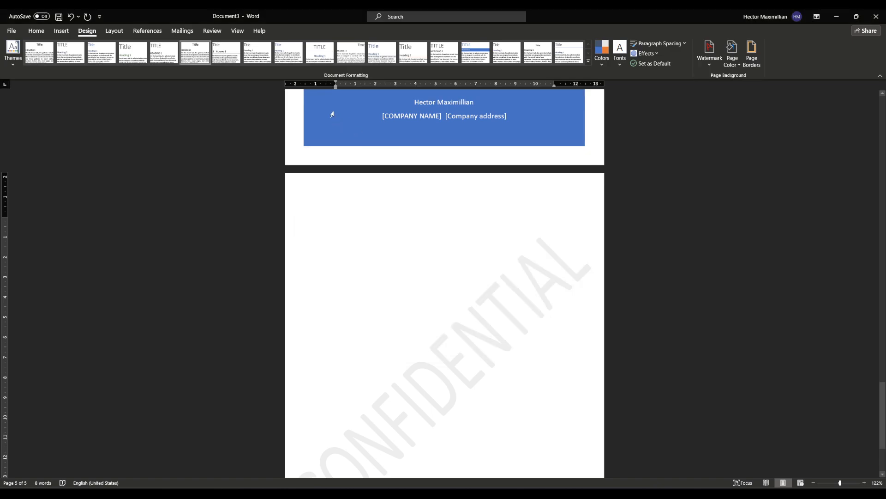
Step: Set the page margins to the Normal preset of 2,54 cm on all sides
{"action": "left_click", "coordinate": [123, 29]}
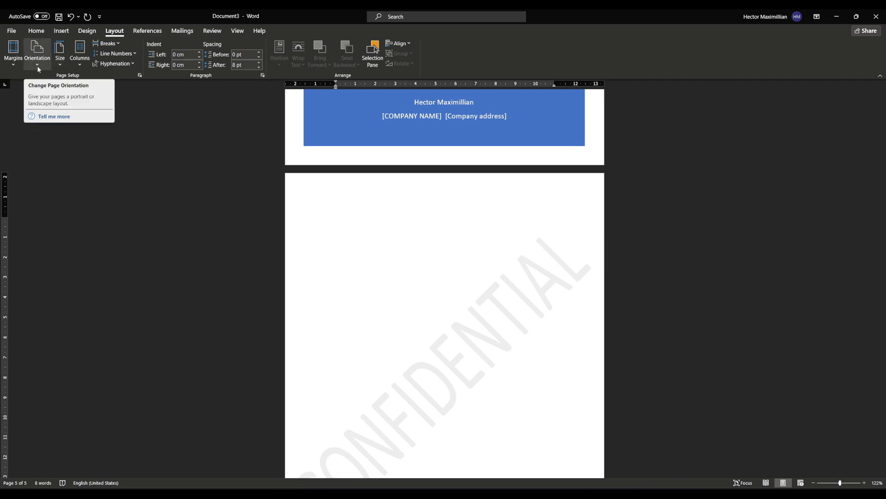
{"action": "left_click", "coordinate": [14, 52]}
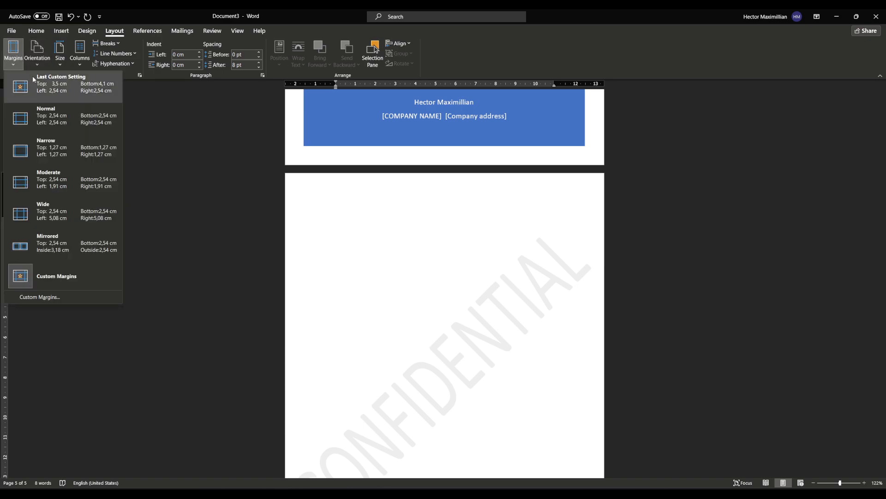
{"action": "left_click", "coordinate": [42, 119]}
{"action": "left_click", "coordinate": [14, 52]}
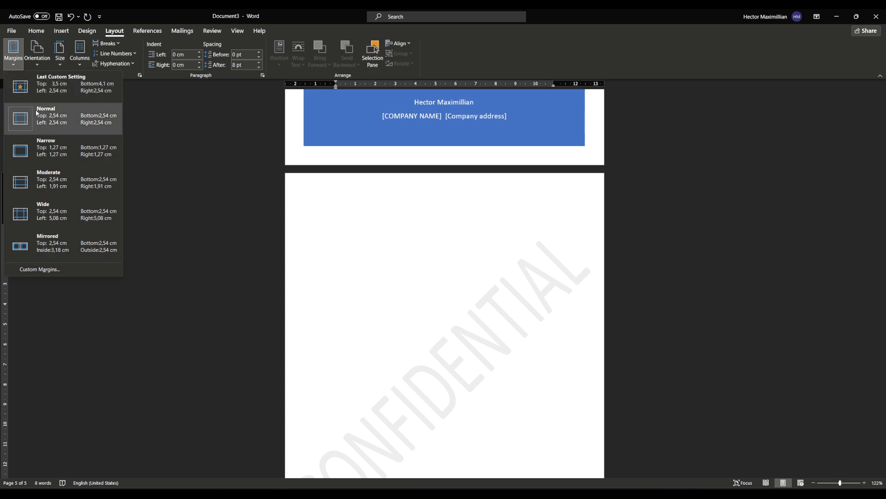
Step: Look over the orientation and paper size options and arrange the text in two equal columns
{"action": "left_click", "coordinate": [35, 62]}
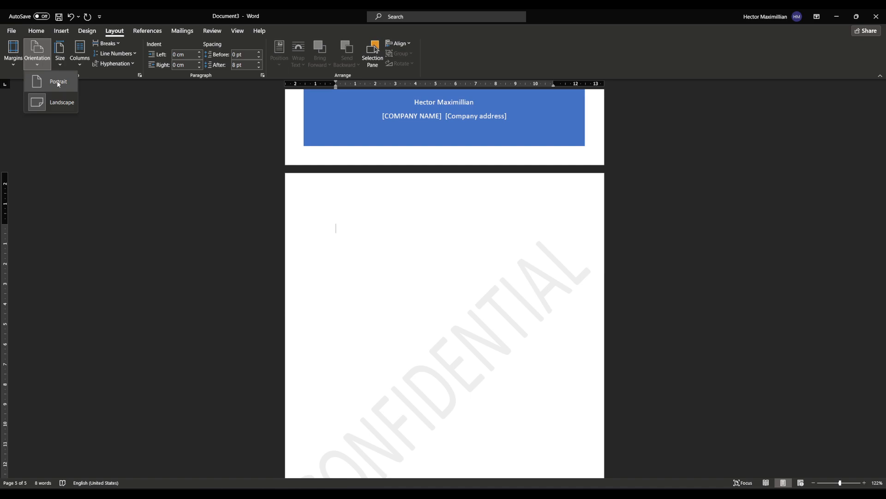
{"action": "left_click", "coordinate": [61, 54]}
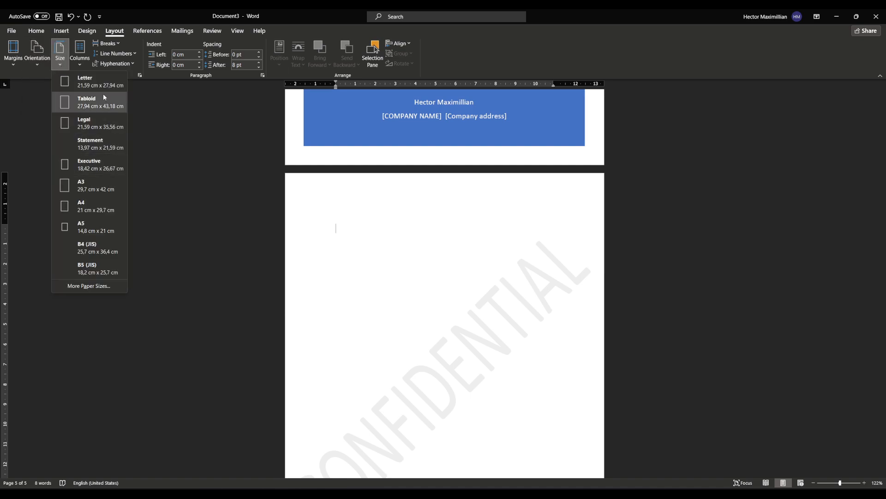
{"action": "left_click", "coordinate": [79, 53]}
{"action": "left_click", "coordinate": [104, 126]}
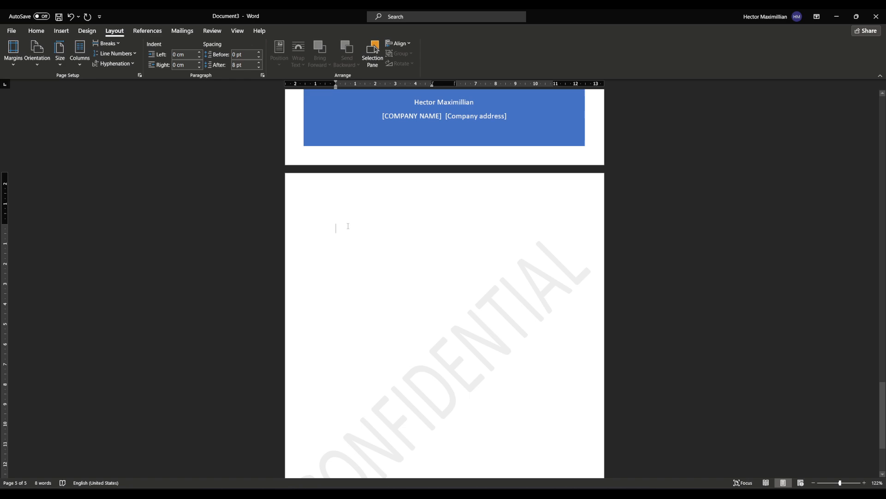
Step: Fill a few lines of the first column with sample text, a "j" followed by a long run of "m" characters
{"action": "type", "text": "jmmmmmmmmmmmmmmmmmmmmmmmmmmmmmmmmmmmmmmmmmm"}
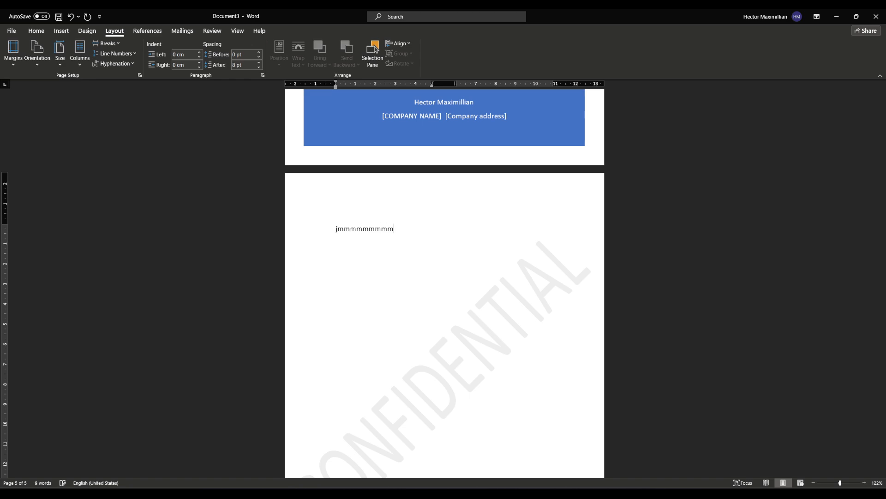
{"action": "triple_click", "coordinate": [513, 226]}
{"action": "left_click", "coordinate": [496, 234]}
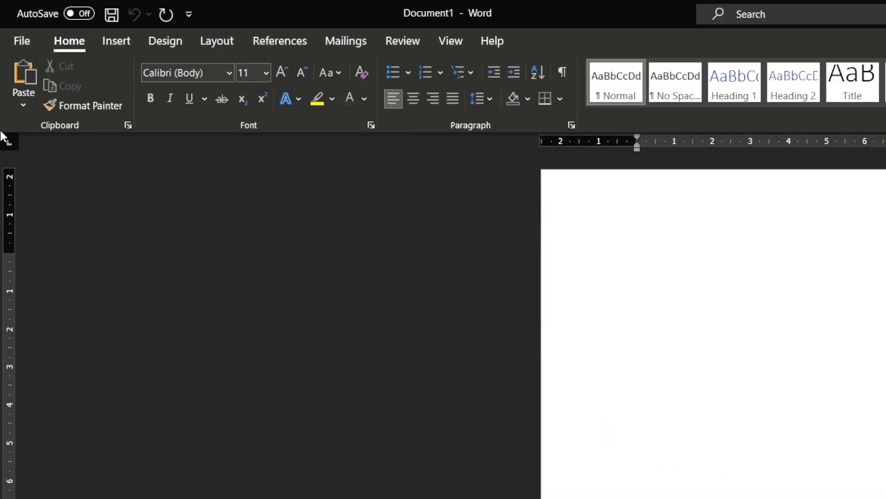
Step: Start saving the blank Document1 and cancel the save
{"action": "left_click", "coordinate": [112, 17]}
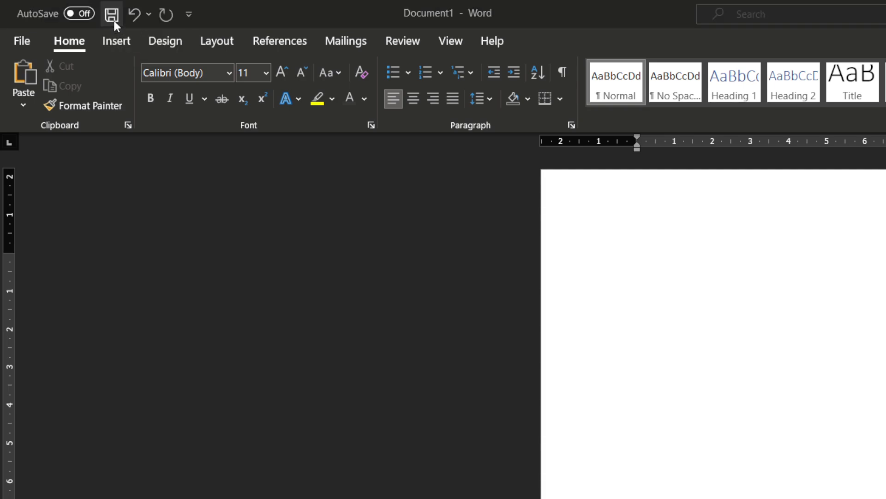
{"action": "key", "text": "Escape"}
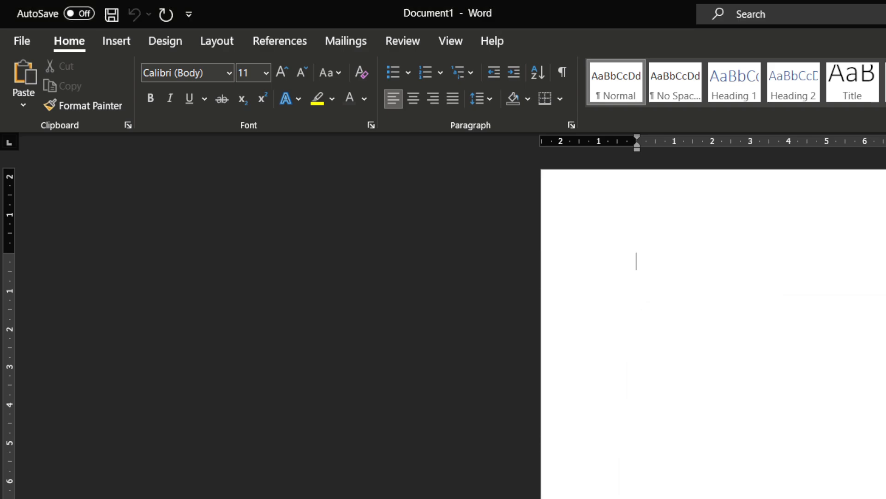